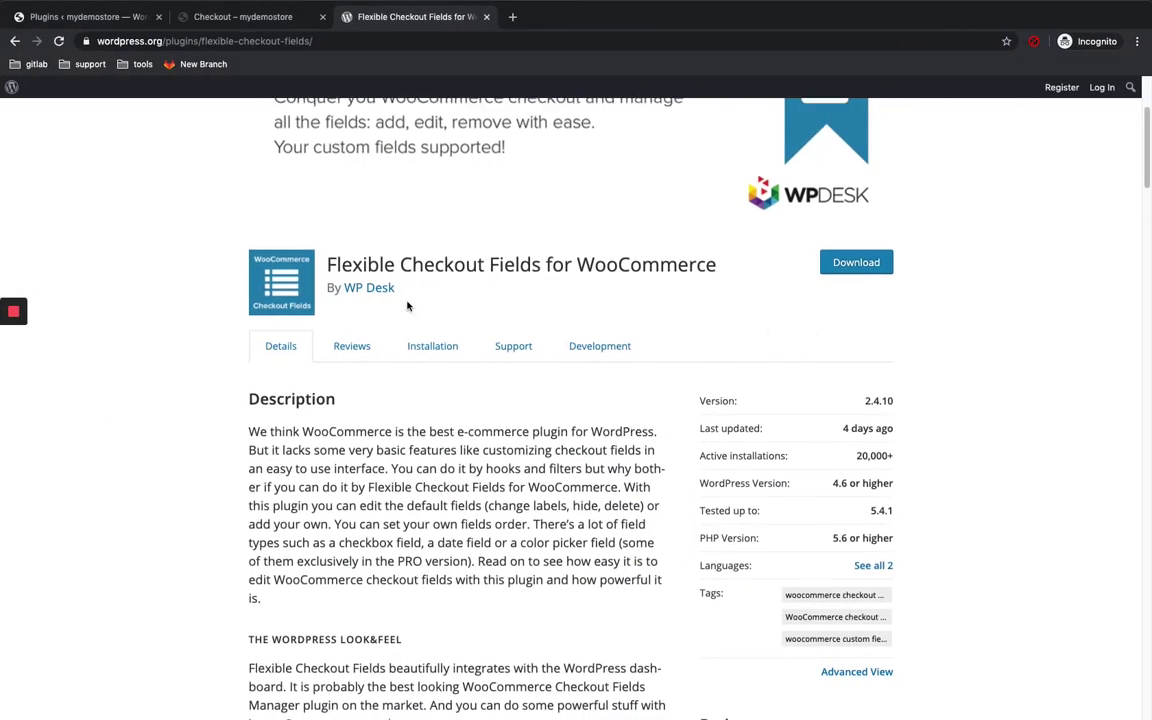
Step: Go to Plugins > Add New and search the plugin directory for 'flexible checkout'
scroll(407, 306, "down", 2)
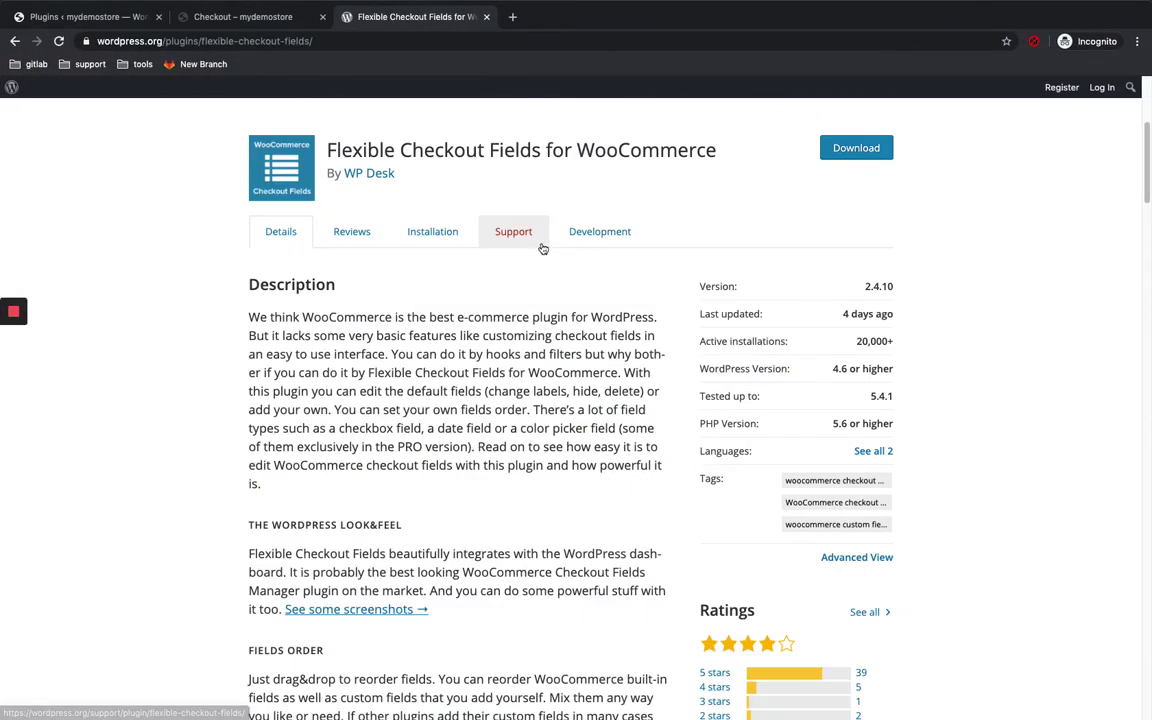
scroll(650, 250, "up", 2)
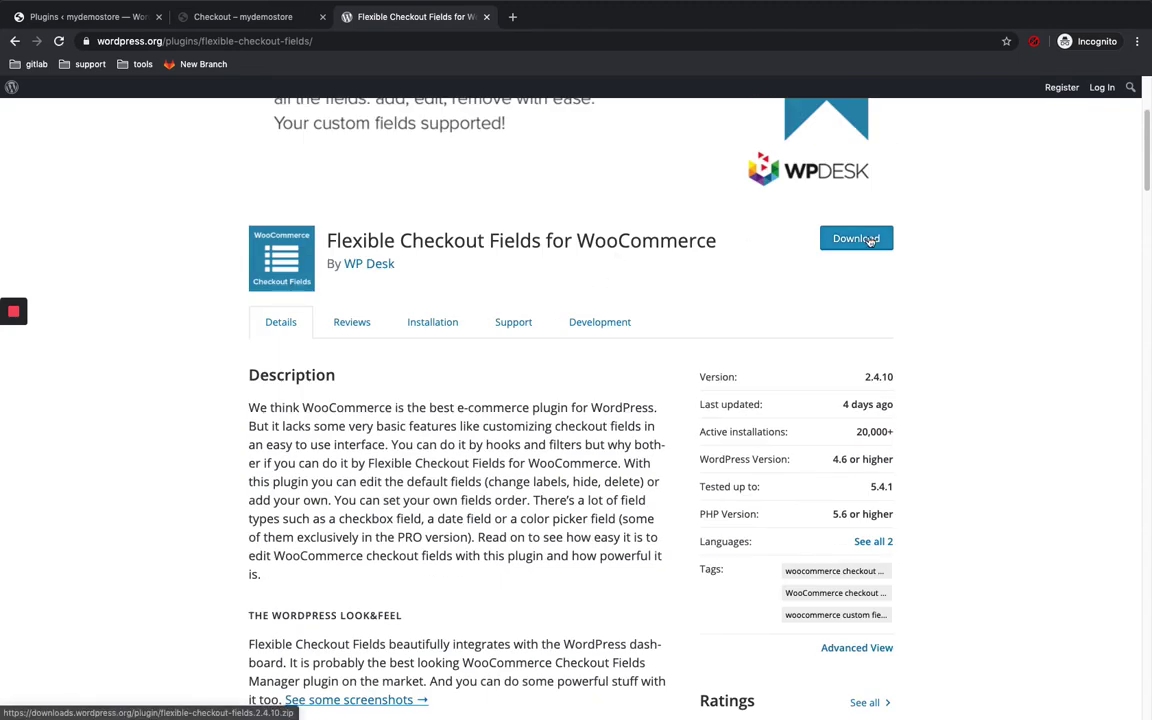
left_click(111, 20)
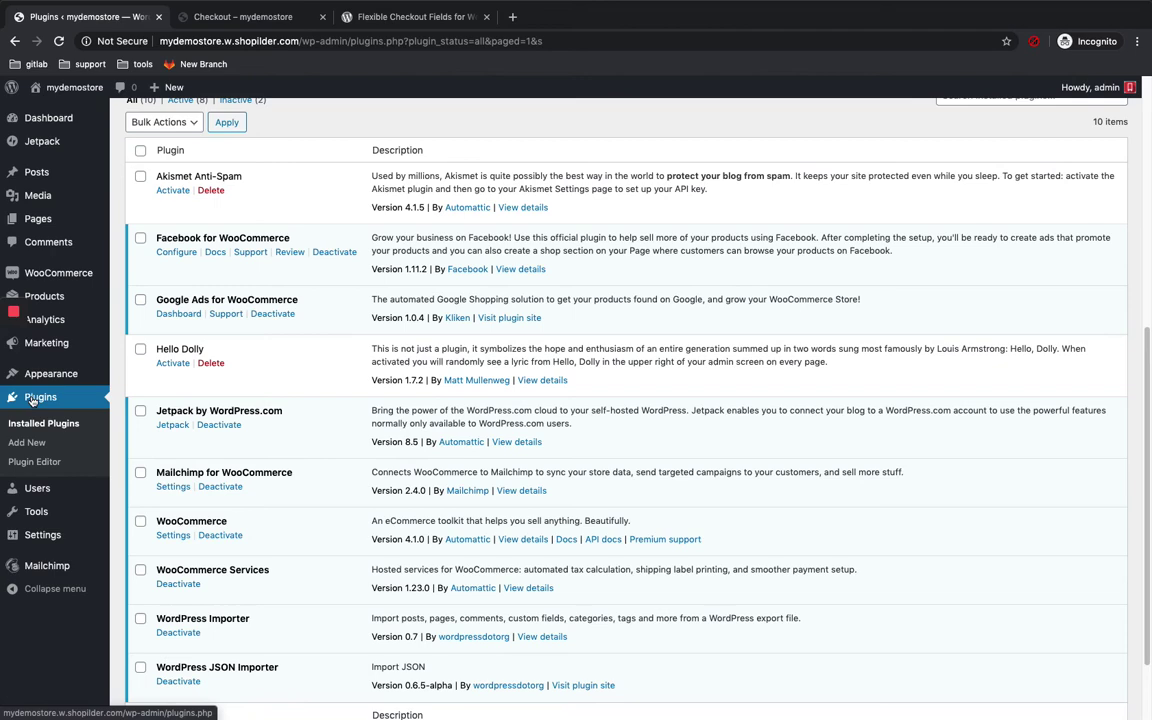
left_click(28, 442)
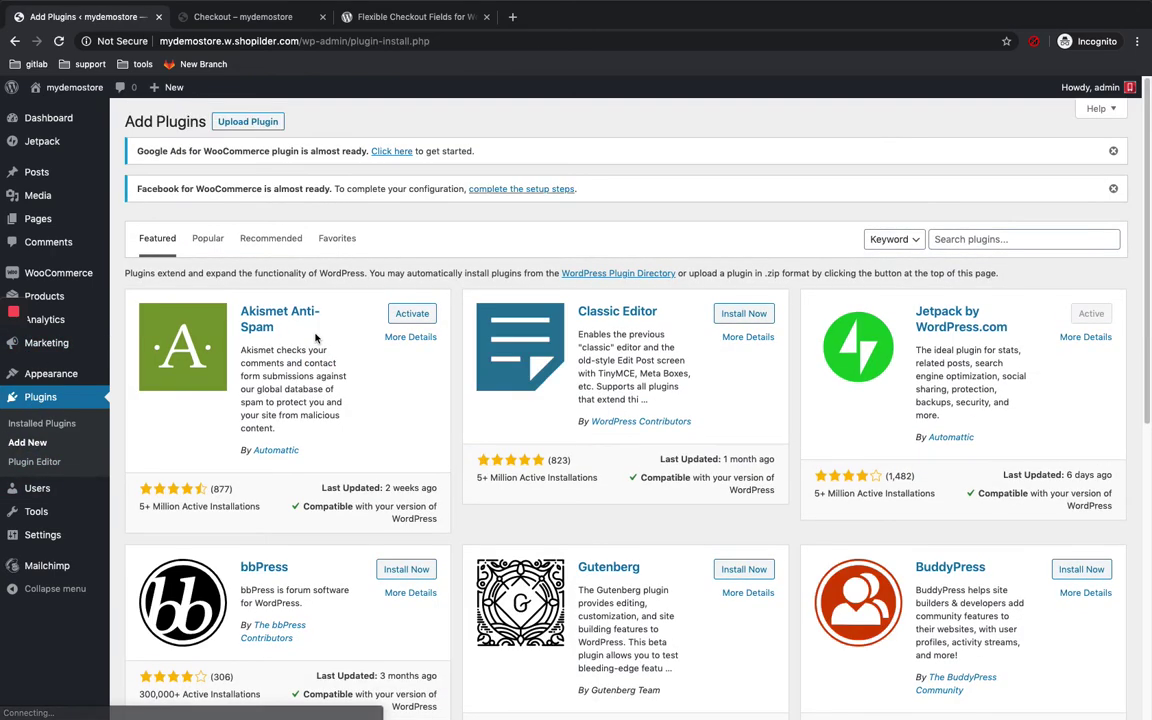
left_click(249, 123)
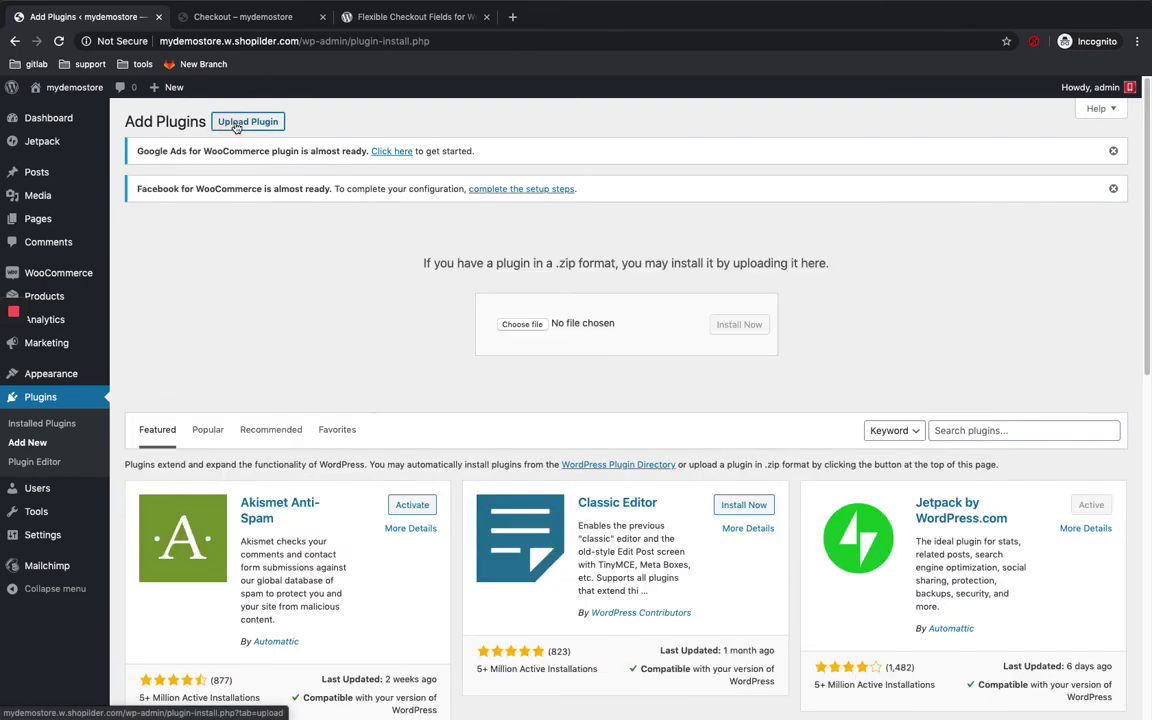
scroll(520, 320, "down", 1)
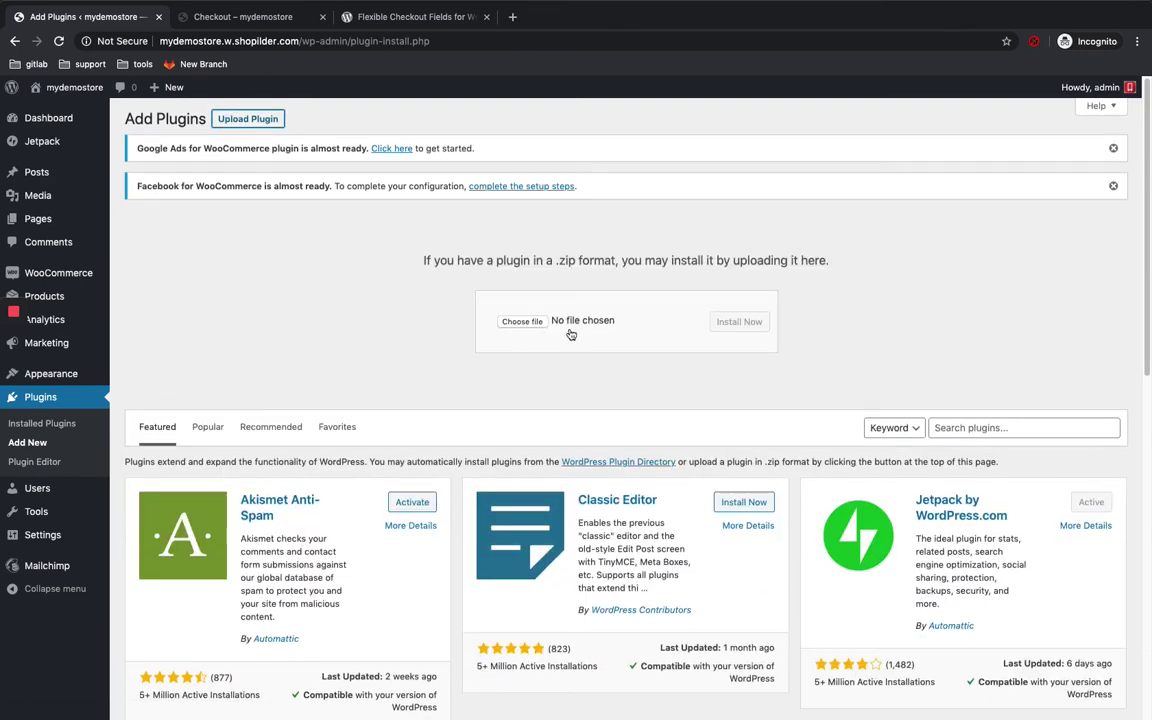
left_click(954, 421)
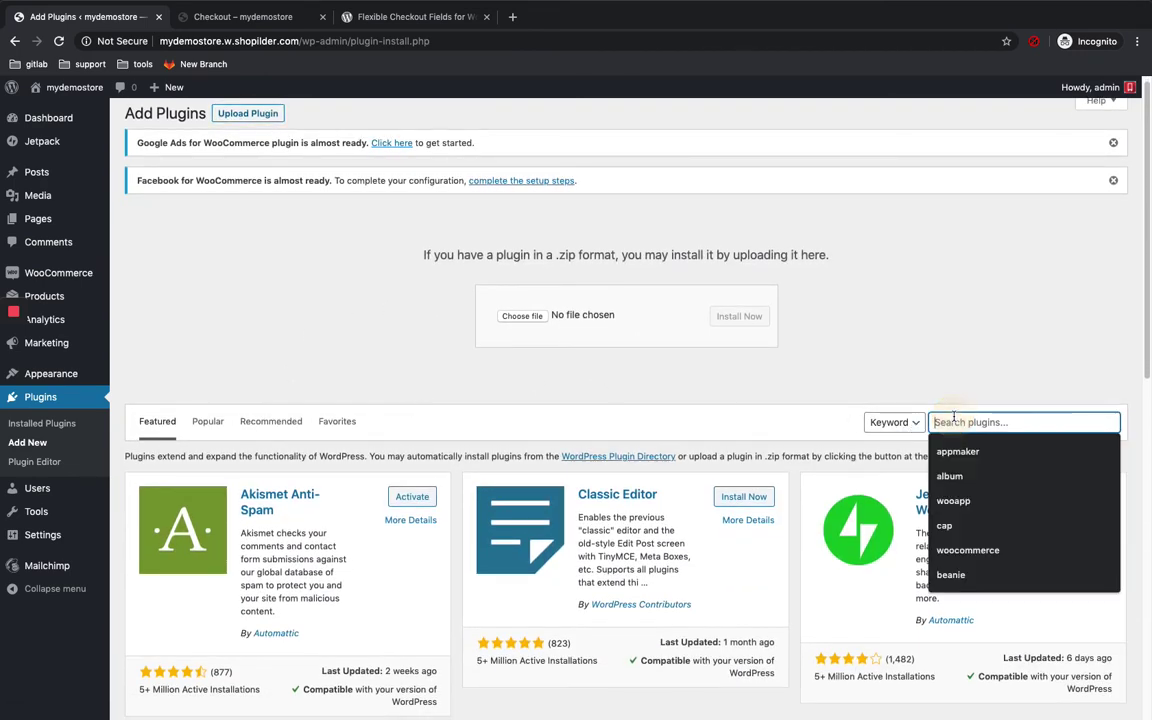
type("flexible checkout")
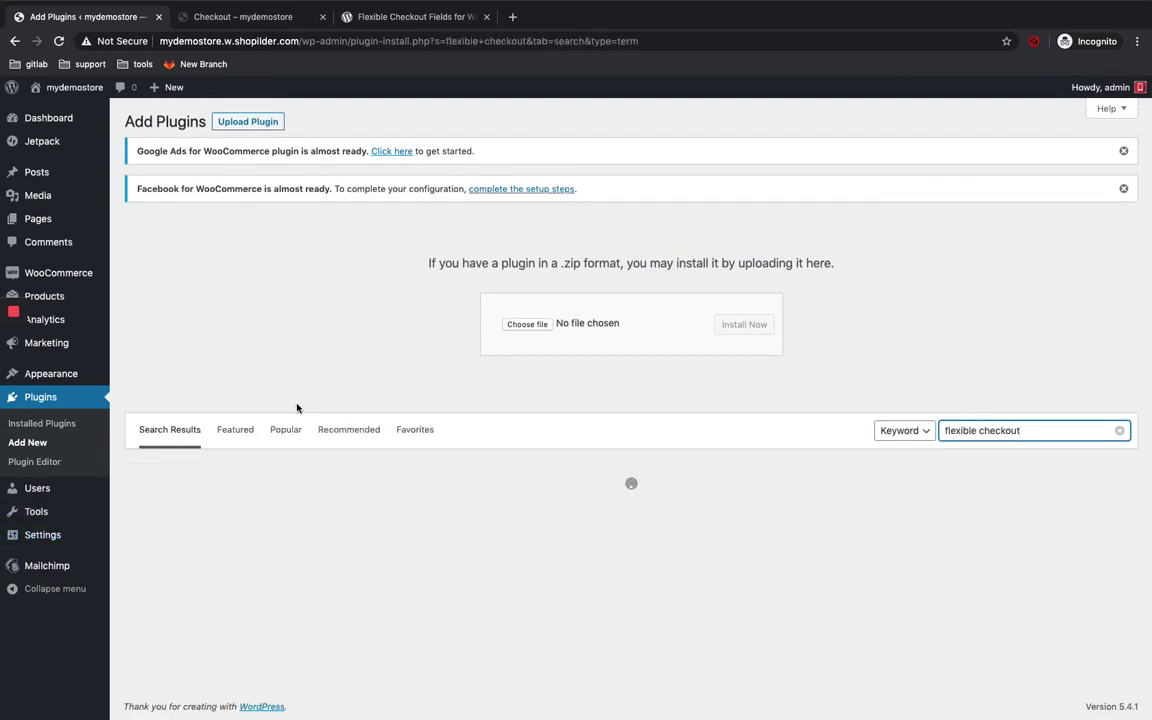
Step: Install Flexible Checkout Fields 2.4.10 from the search results and activate it
left_click(420, 509)
scroll(540, 419, "down", 2)
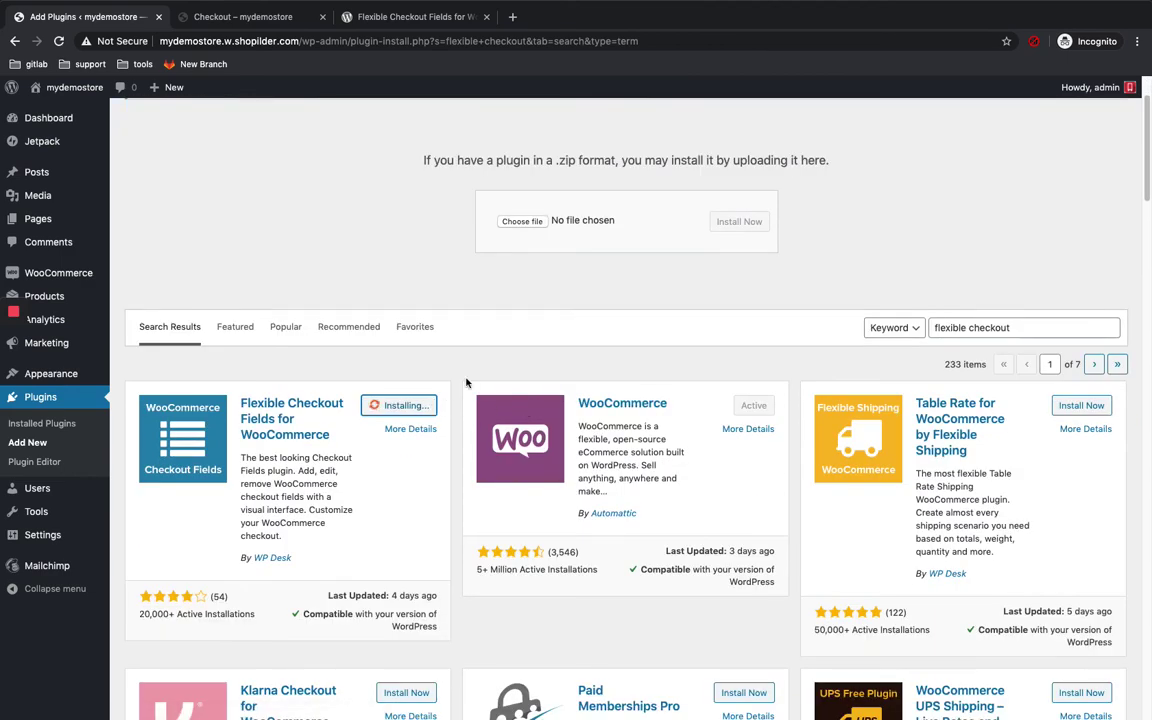
scroll(458, 382, "down", 1)
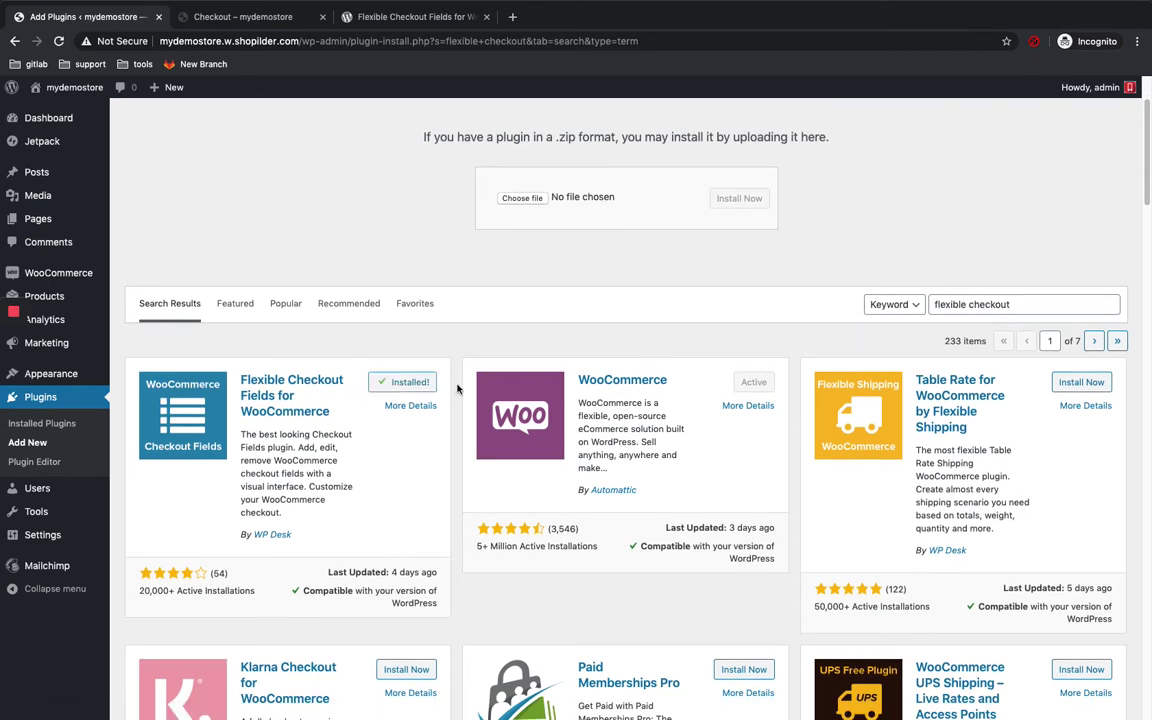
left_click(413, 388)
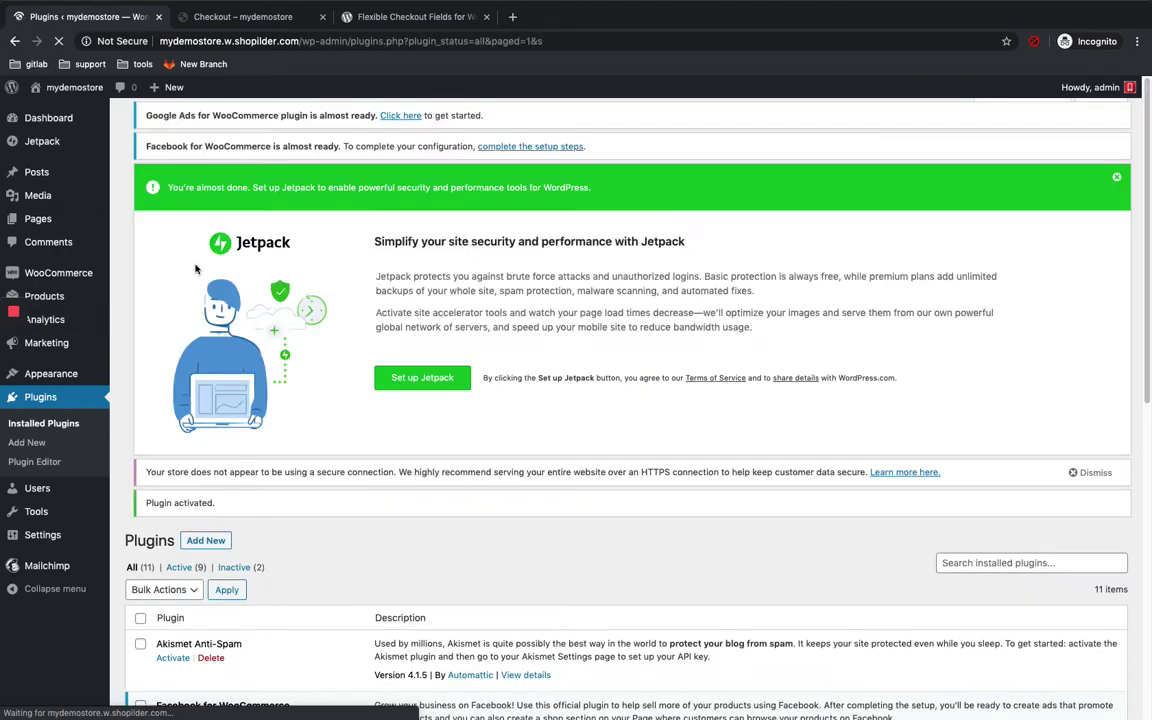
scroll(207, 280, "down", 3)
scroll(207, 280, "down", 2)
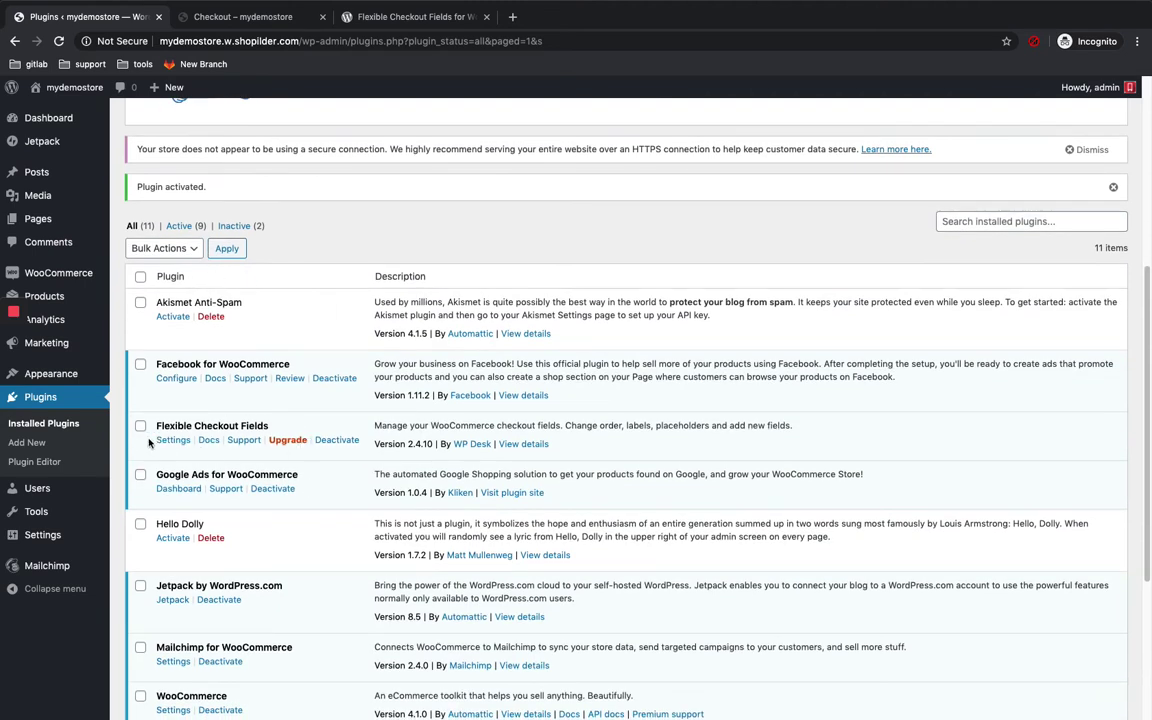
scroll(210, 421, "down", 1)
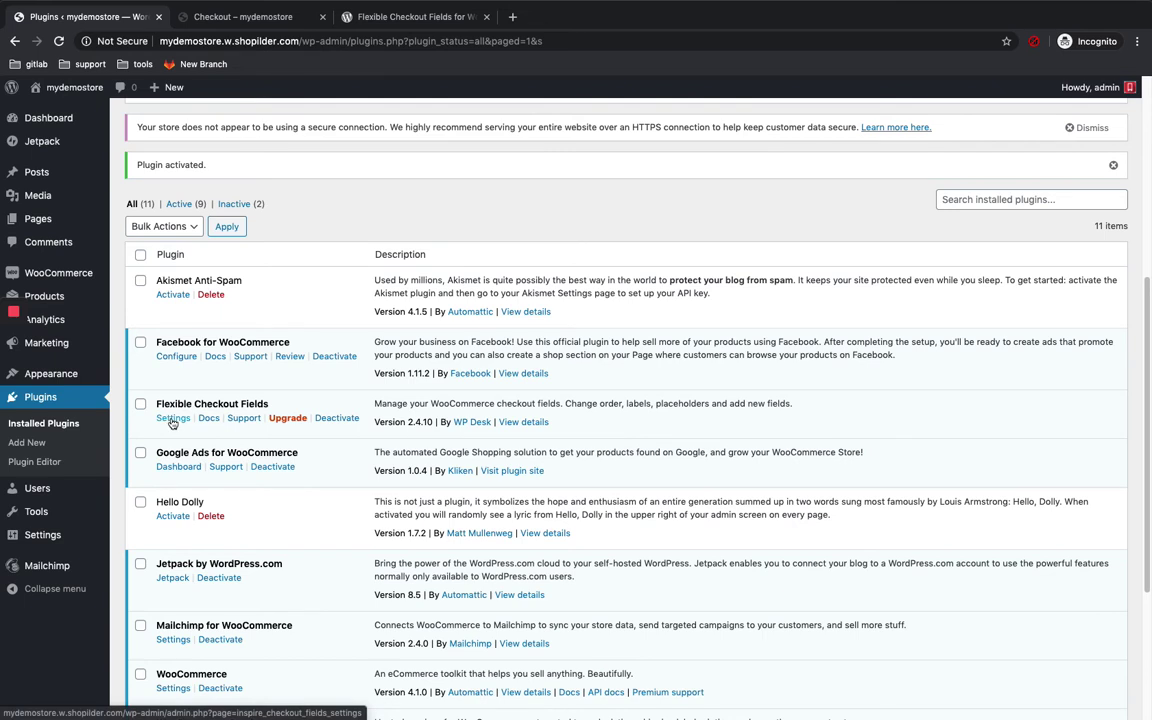
mouse_move(67, 280)
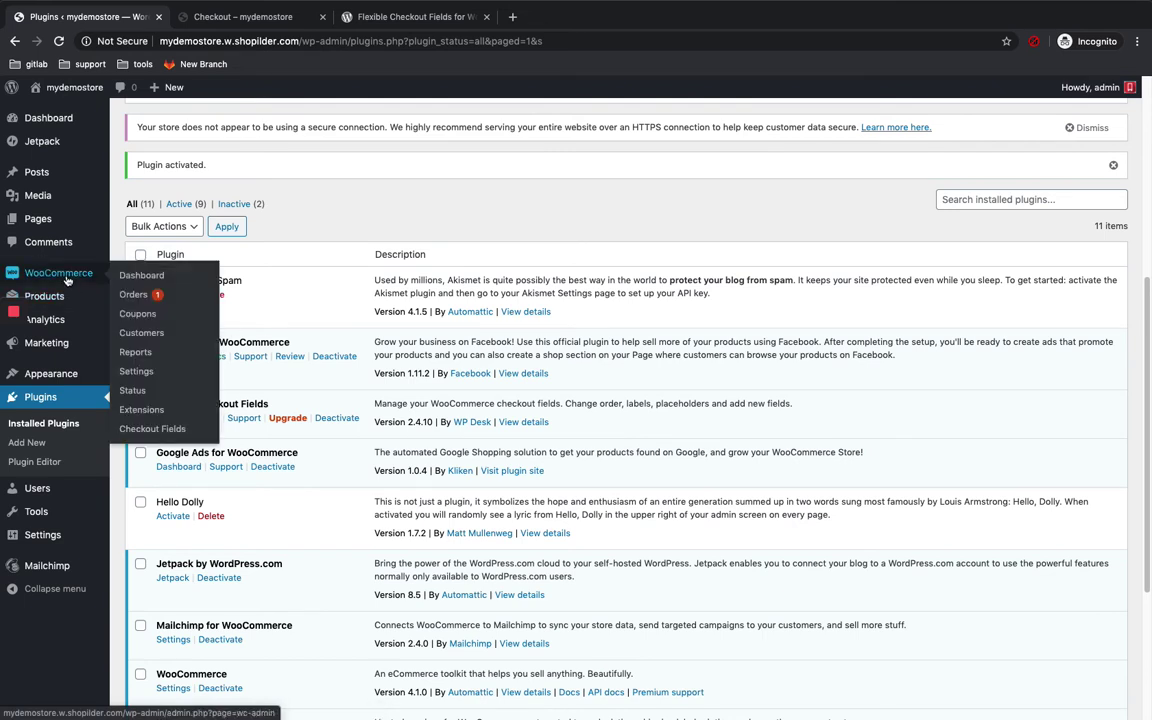
Step: Open WooCommerce > Checkout Fields and review the Billing field list
left_click(162, 430)
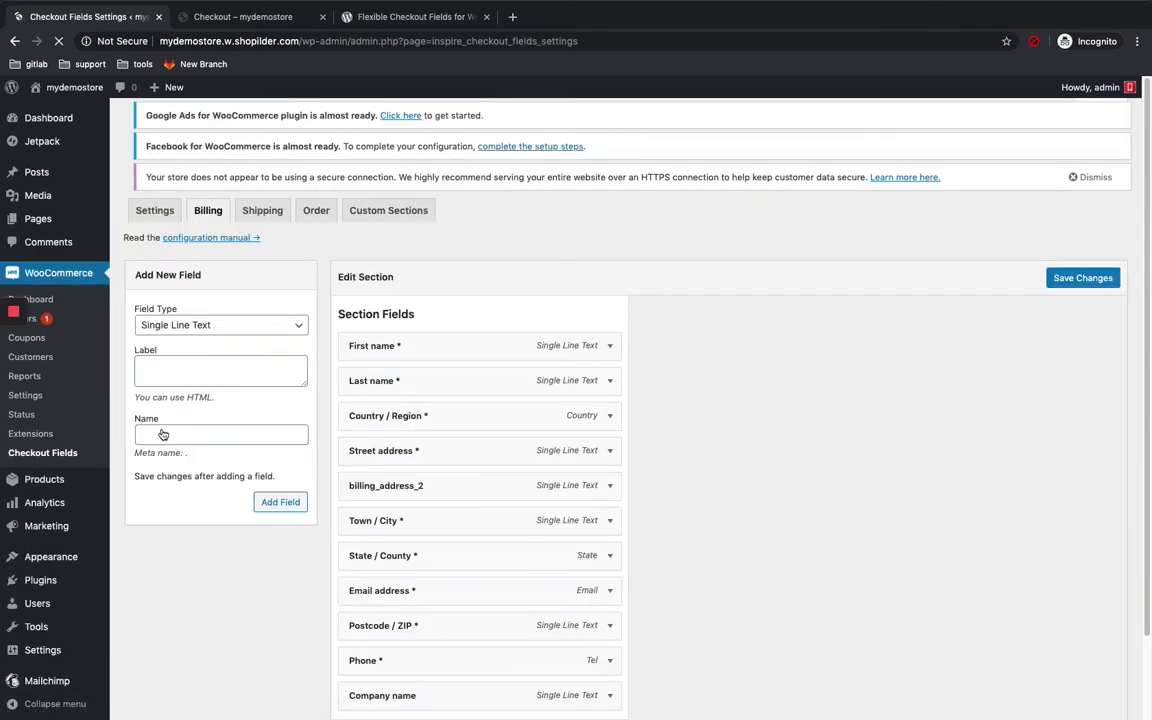
scroll(391, 406, "down", 1)
scroll(465, 399, "down", 2)
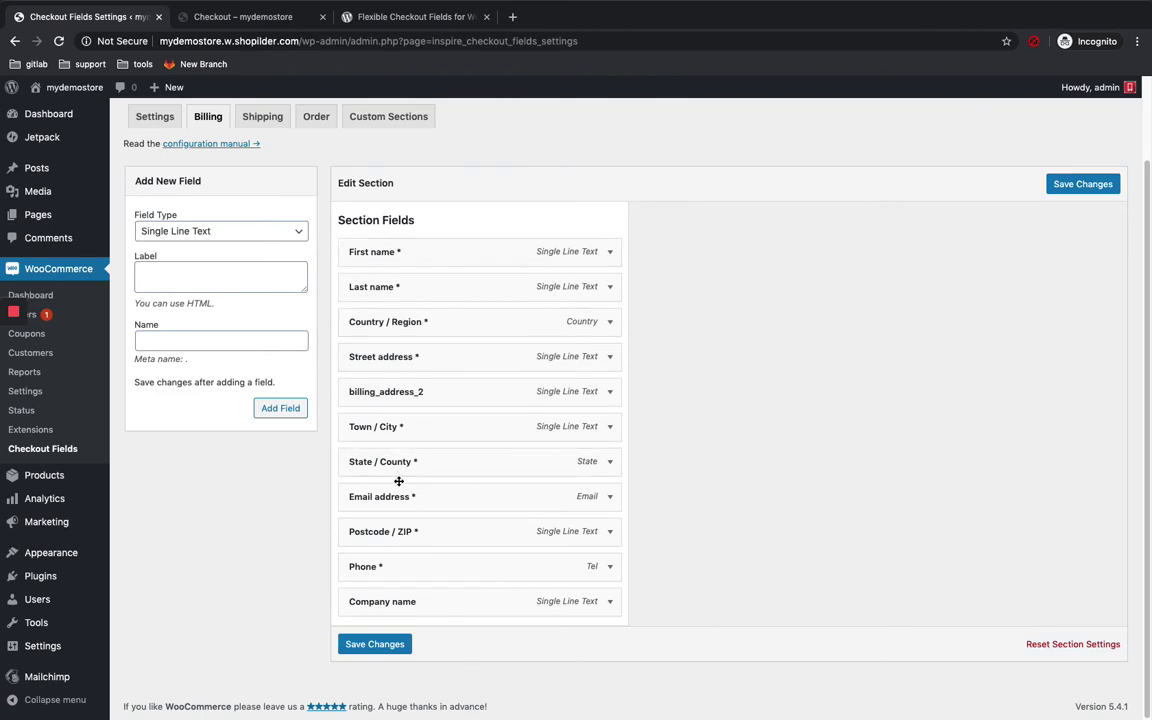
Step: Compare the storefront checkout's billing form, then return to the Checkout Fields settings
left_click(186, 15)
scroll(295, 424, "down", 5)
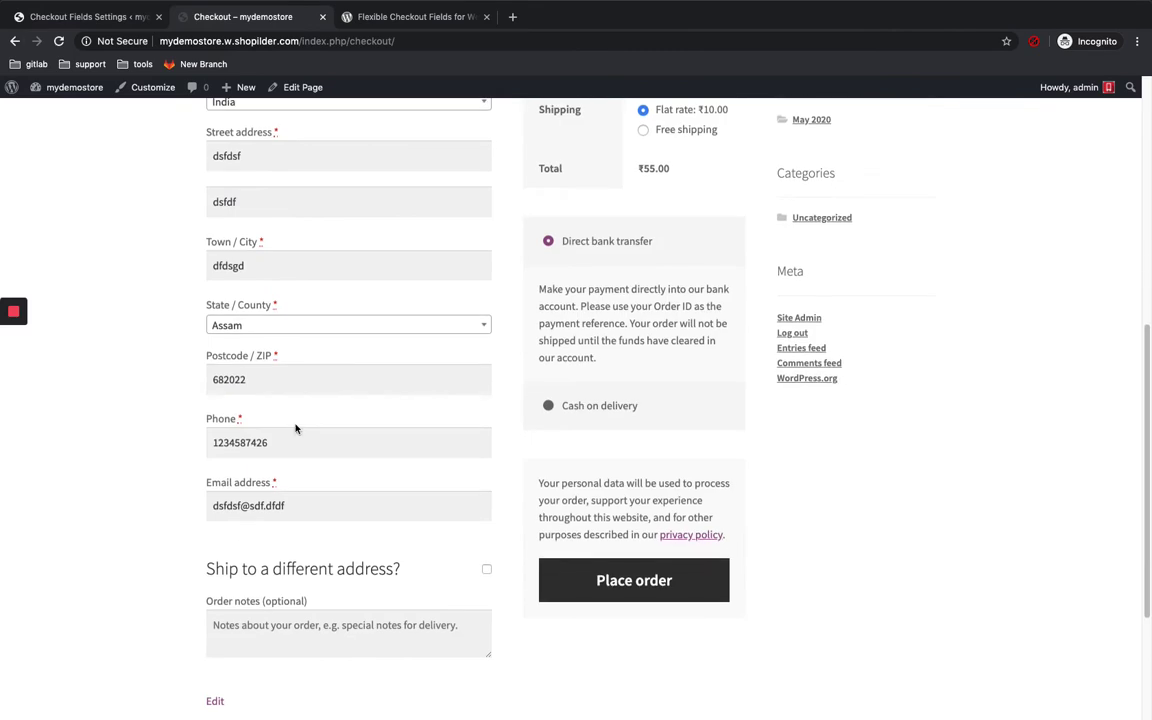
scroll(295, 428, "up", 3)
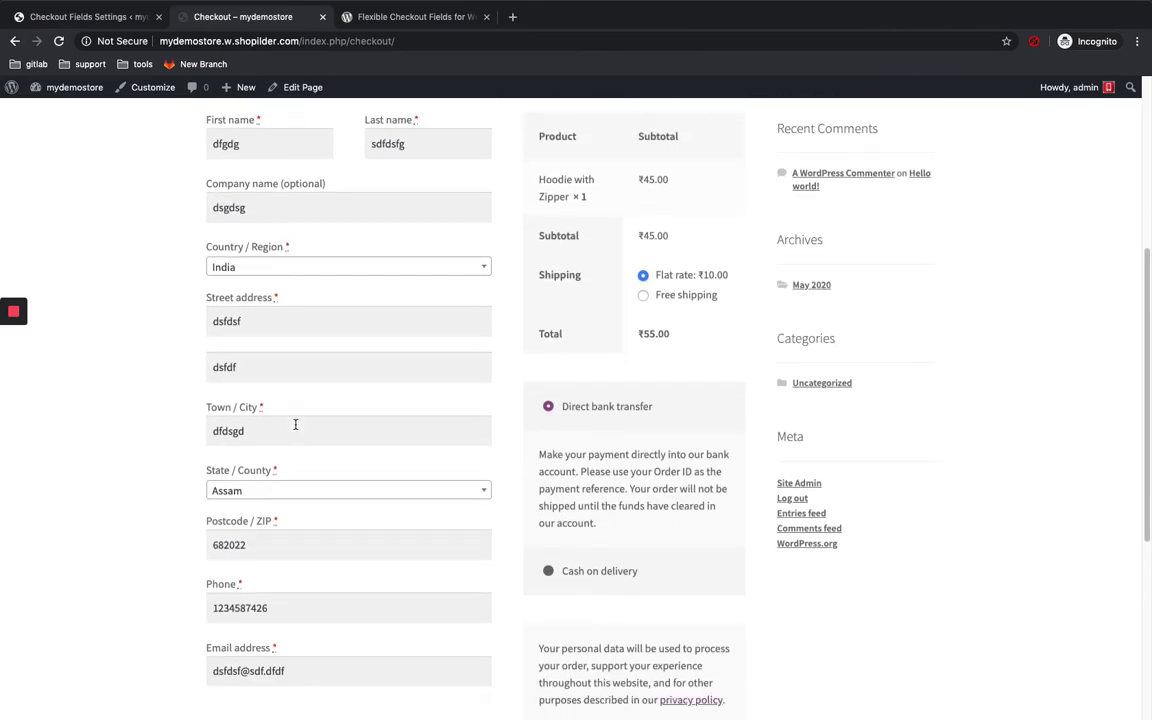
scroll(387, 260, "down", 1)
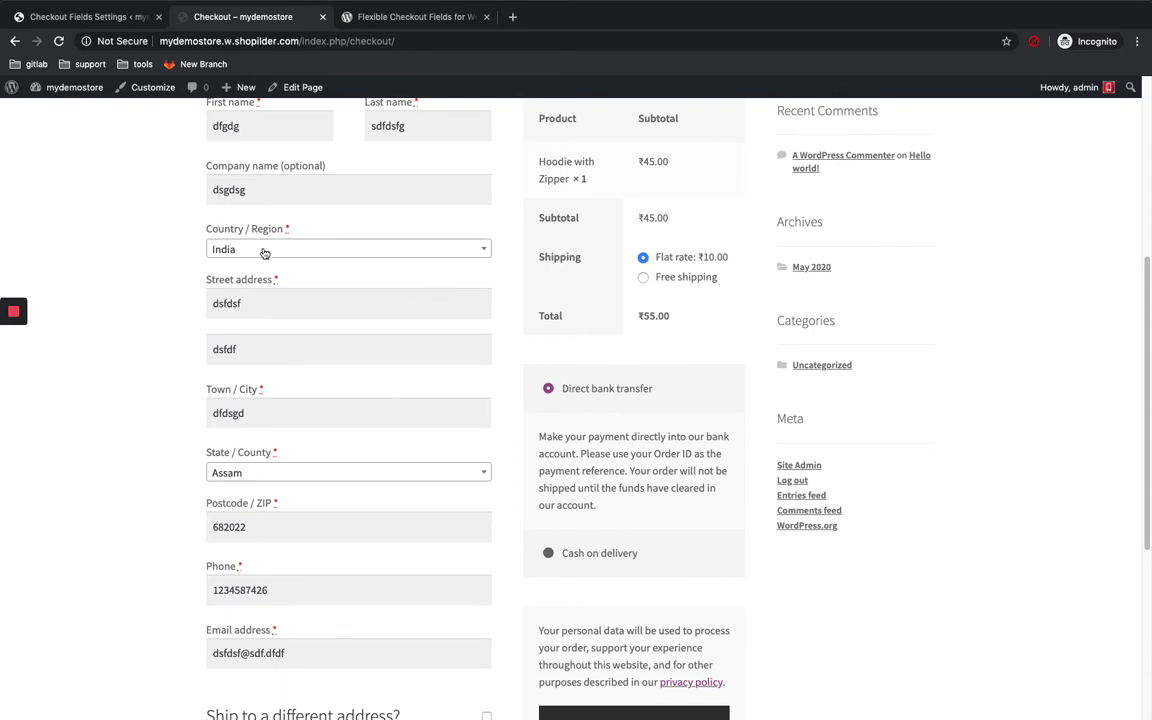
scroll(272, 371, "down", 1)
scroll(272, 371, "down", 1)
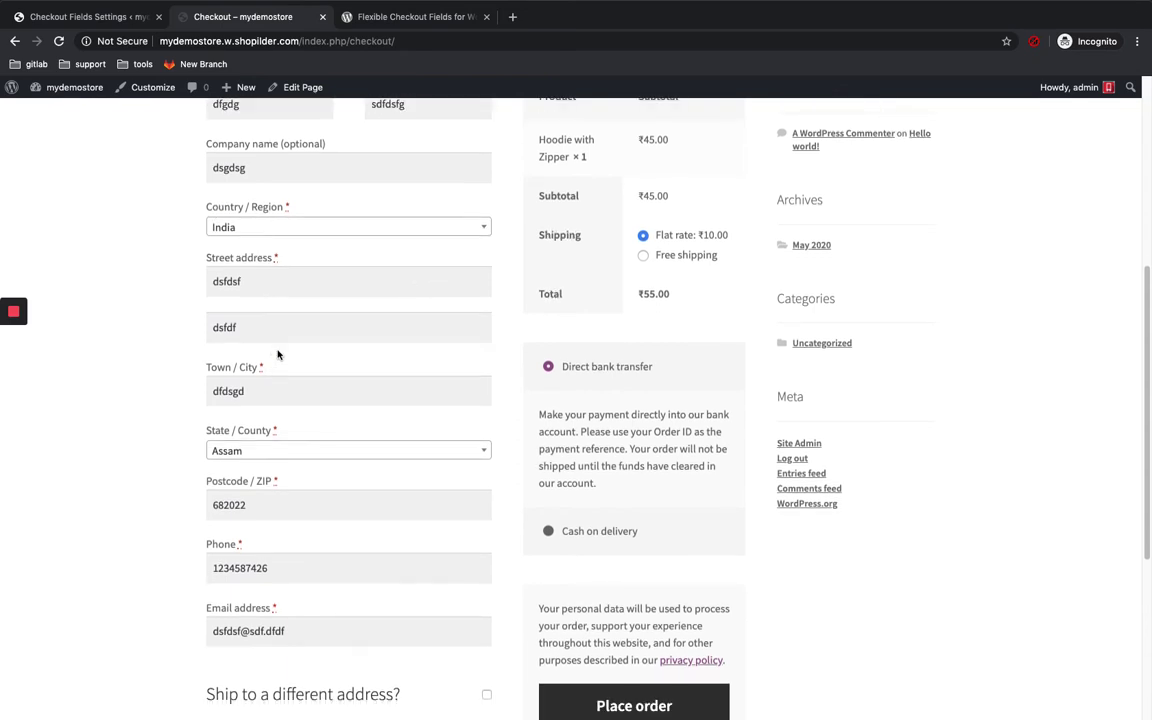
left_click(52, 17)
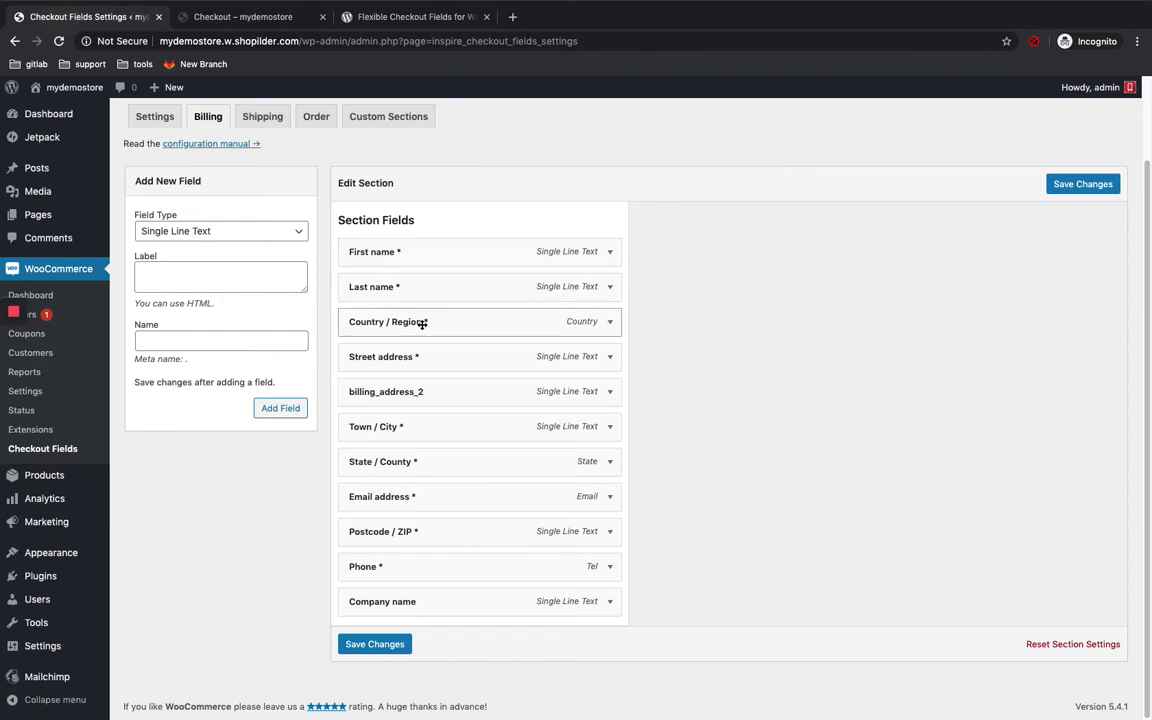
Step: Drag Country / Region between State / County and Email address, save, and check the reloaded storefront checkout
left_click_drag(423, 324, 471, 565)
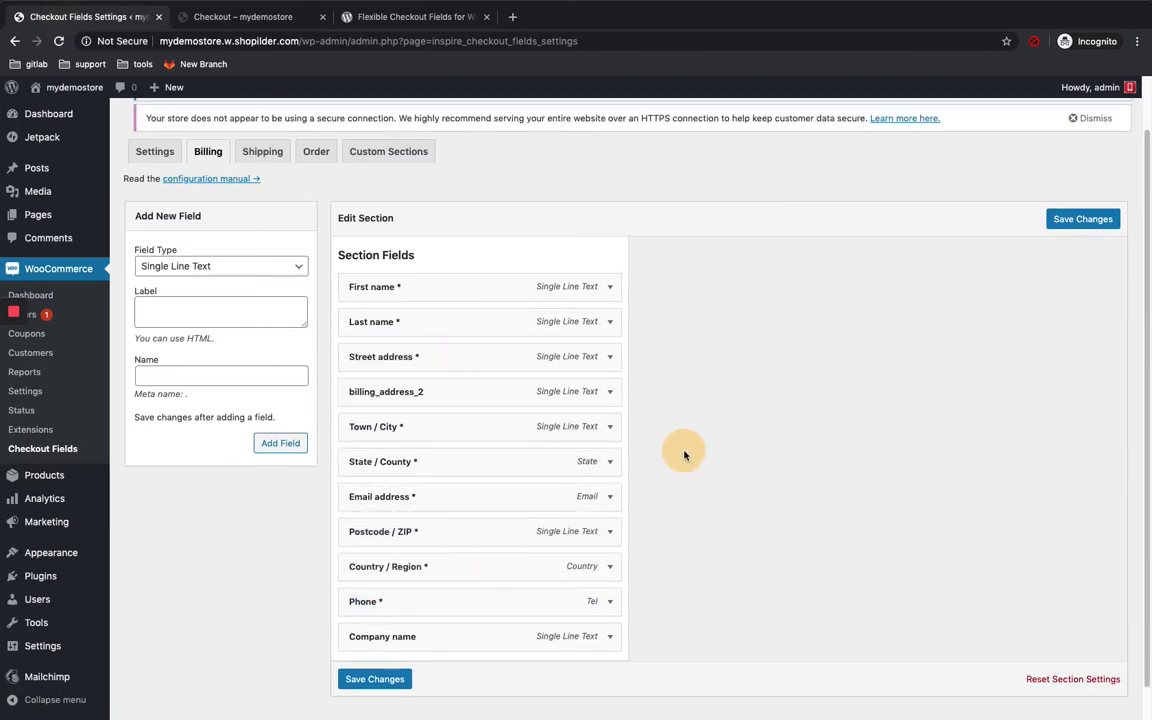
left_click(374, 679)
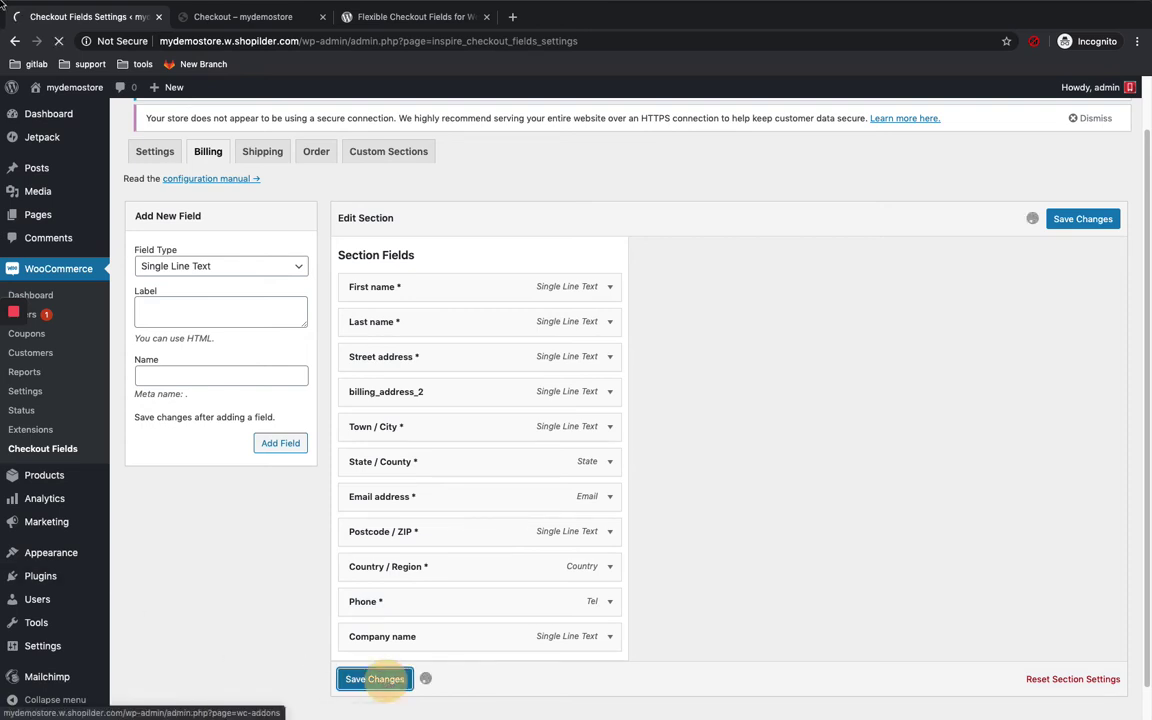
left_click(237, 17)
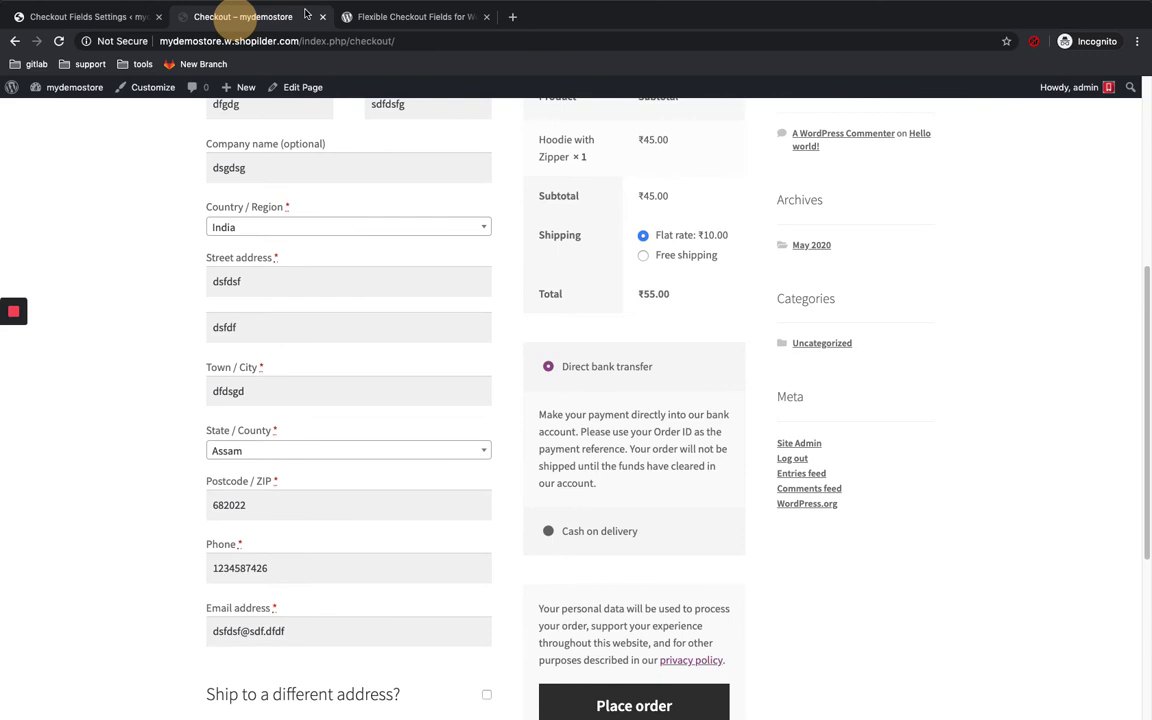
key("super+r")
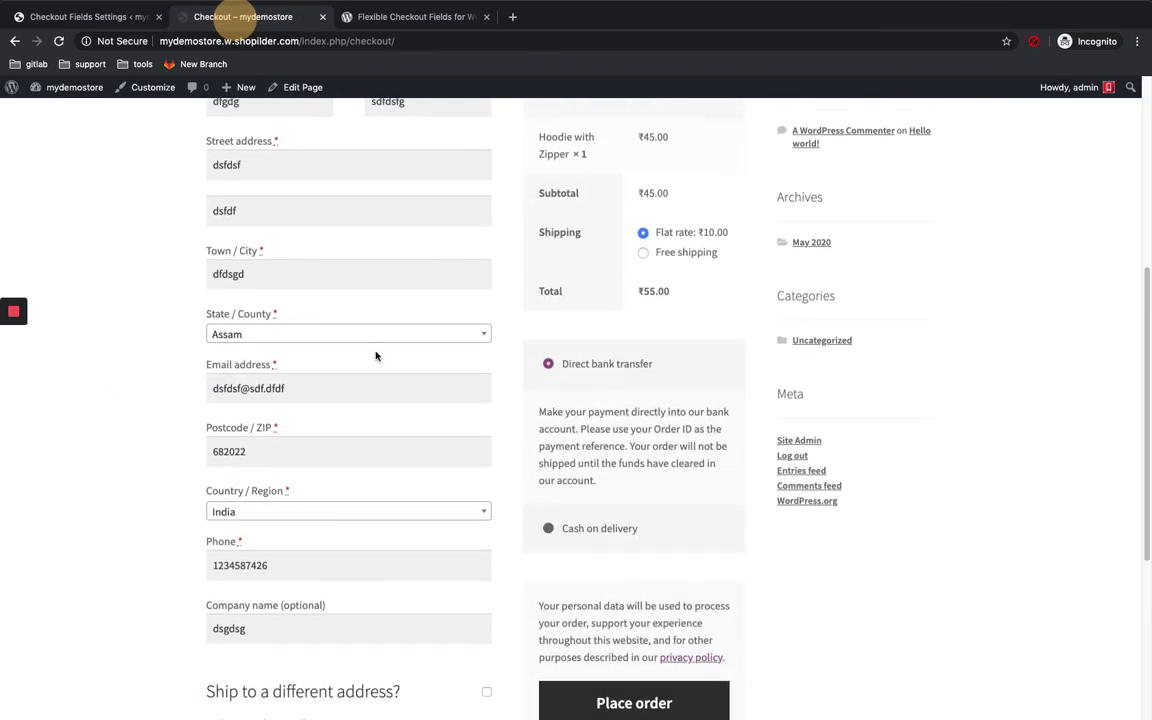
scroll(390, 352, "down", 1)
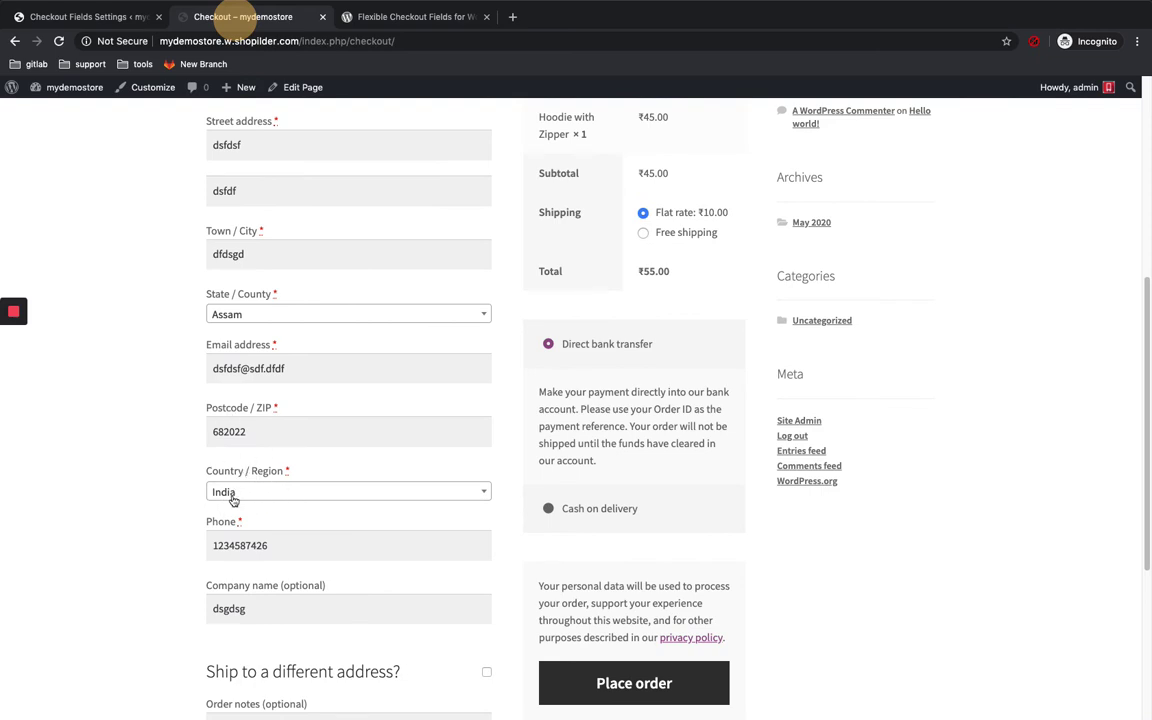
scroll(232, 500, "up", 1)
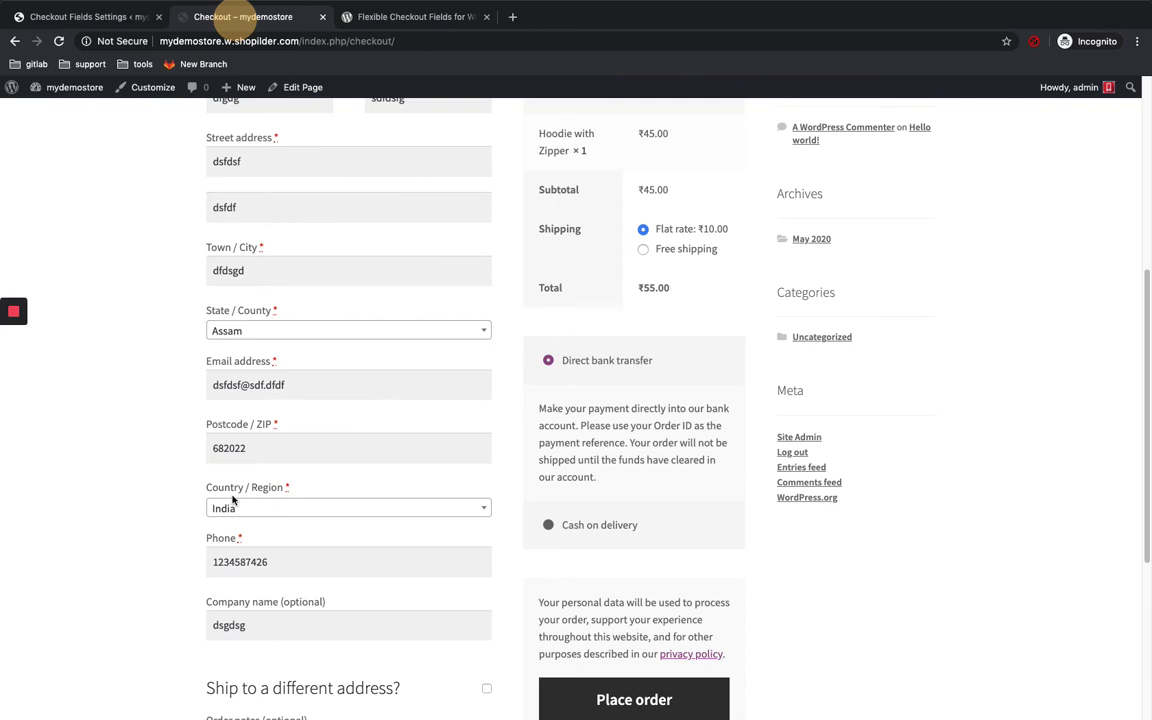
Step: In Add New Field, keep Single Line Text as the type and enter the label 'test'
left_click(115, 17)
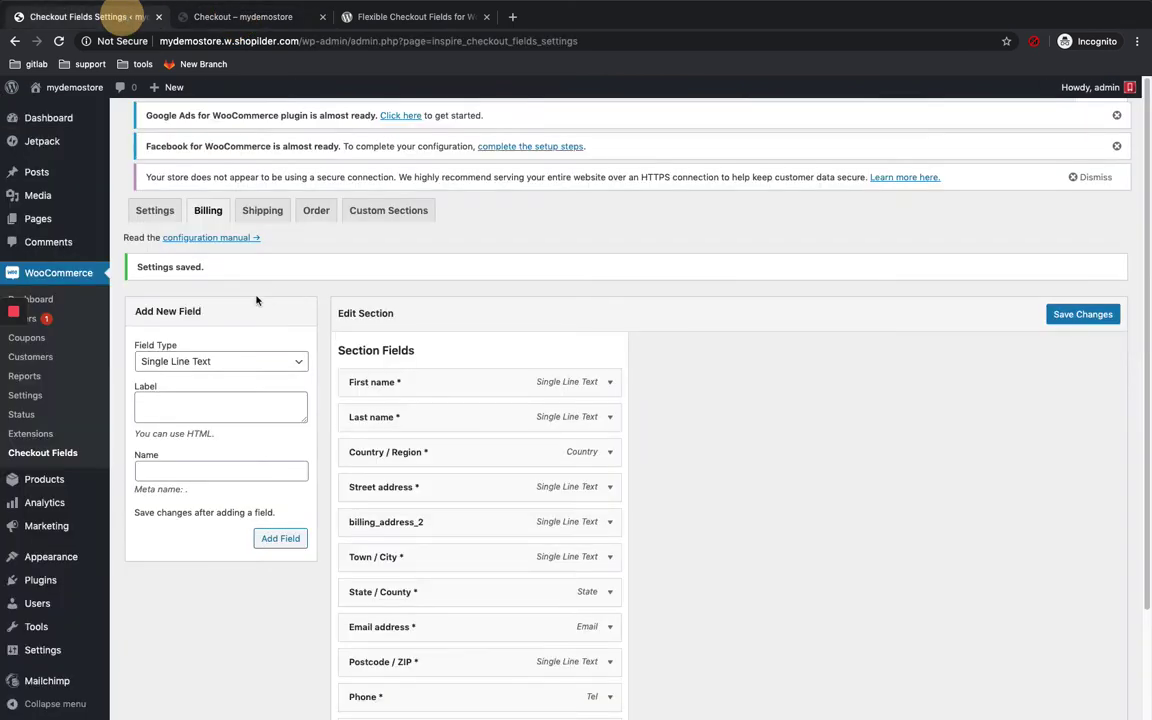
scroll(270, 290, "down", 1)
scroll(178, 328, "down", 1)
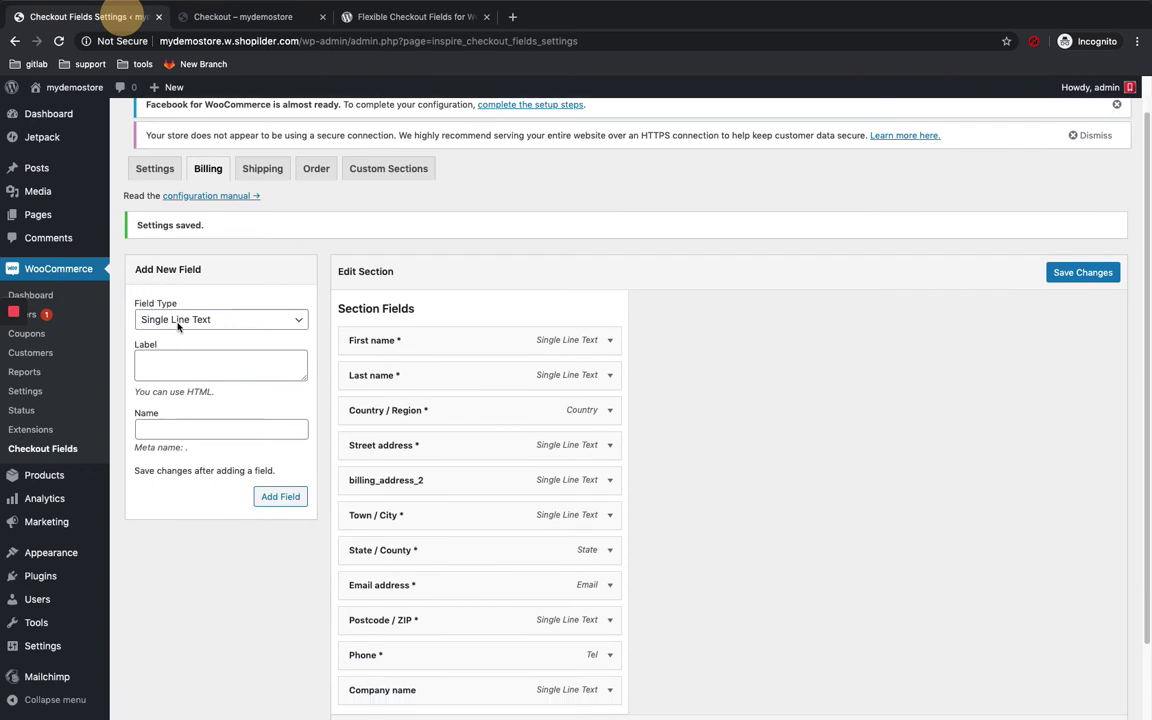
left_click(181, 321)
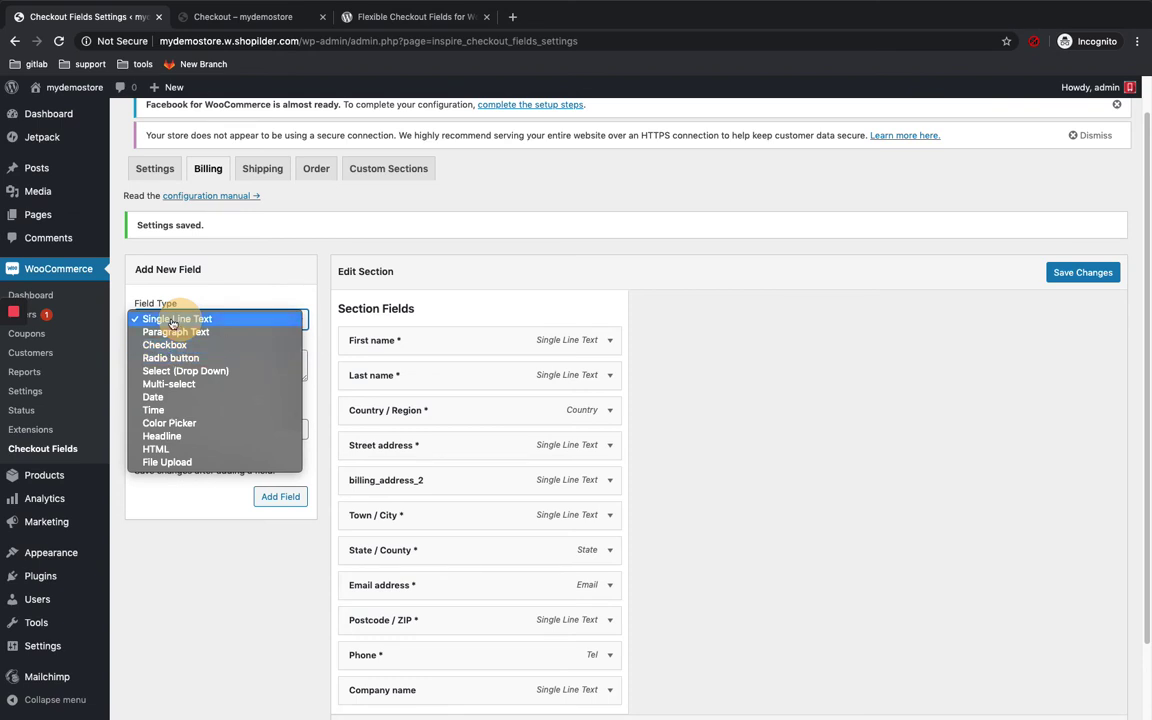
left_click(172, 320)
left_click(208, 362)
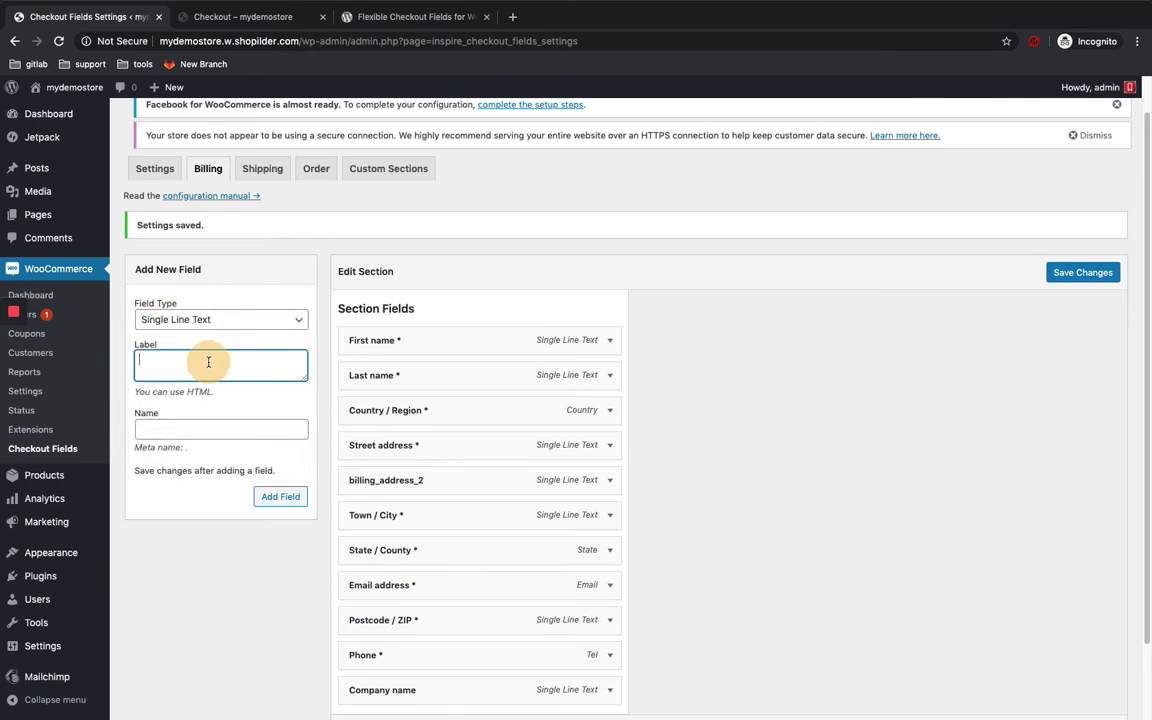
type("ts")
type("s")
type("test")
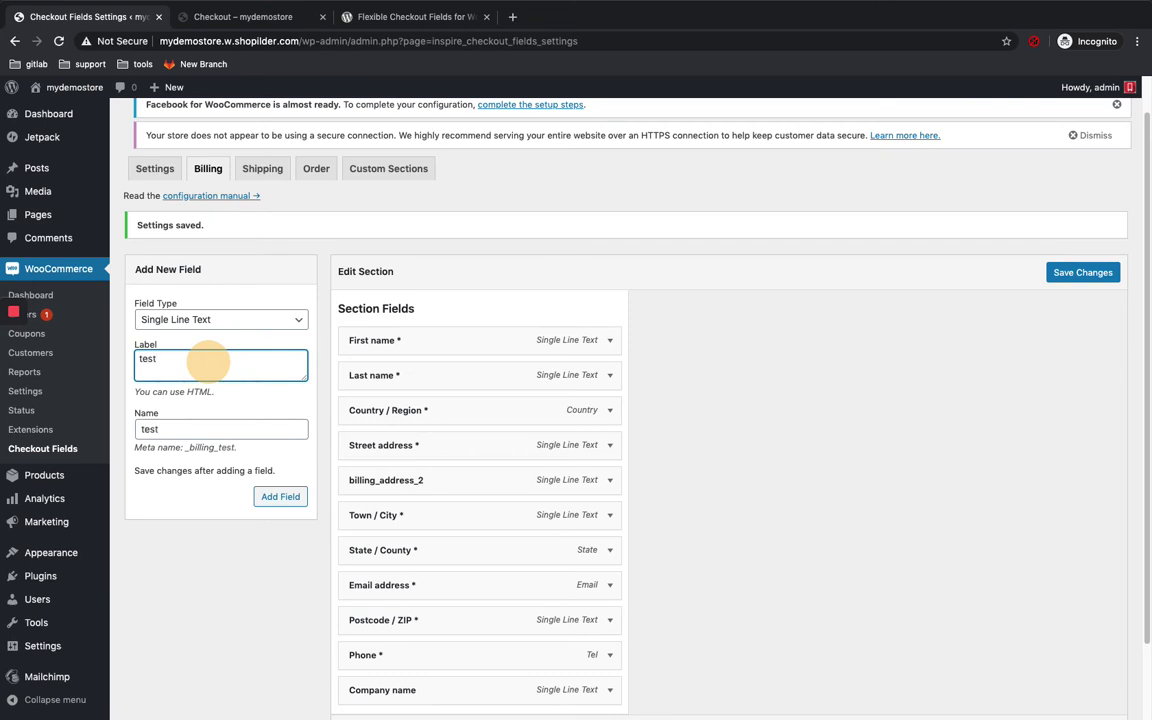
scroll(165, 449, "down", 1)
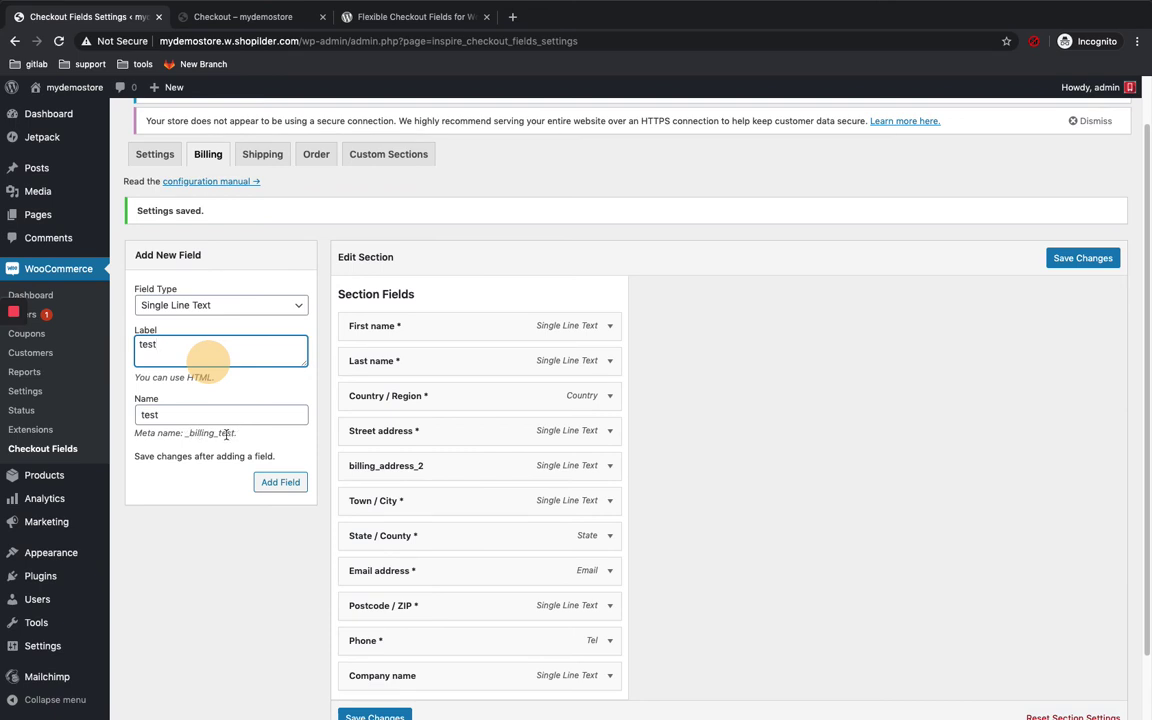
scroll(210, 410, "down", 1)
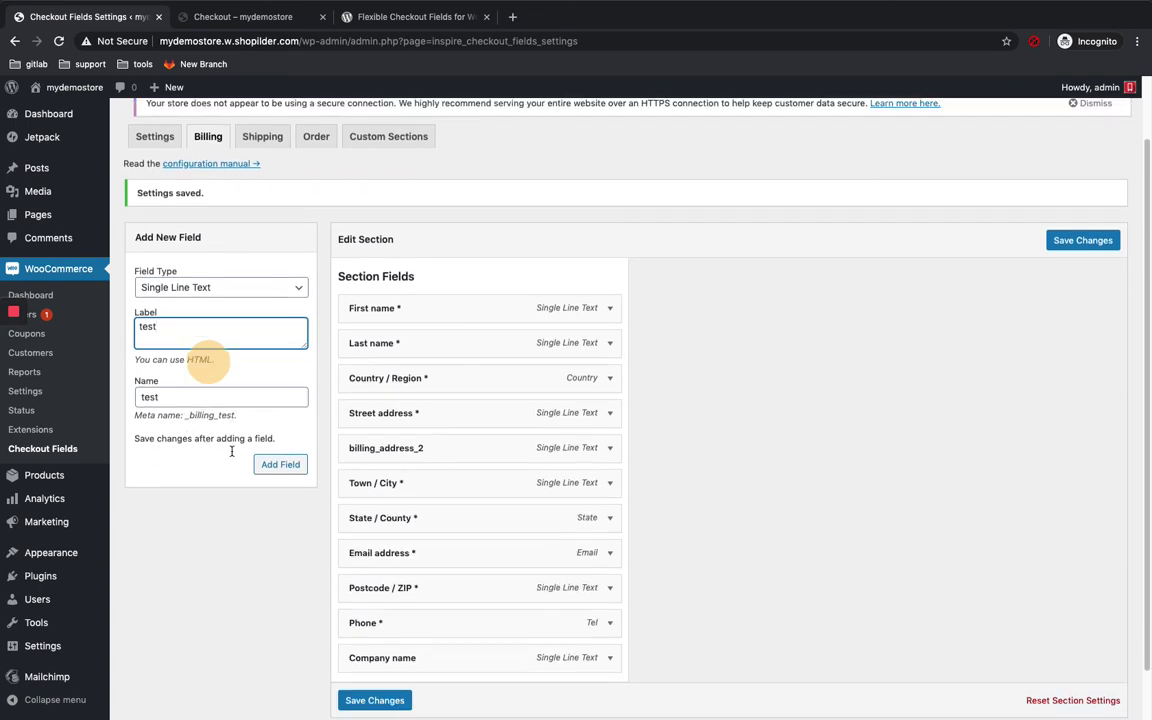
Step: Add the 'test' field, drag it right below Last name, and save the Billing section
left_click(280, 466)
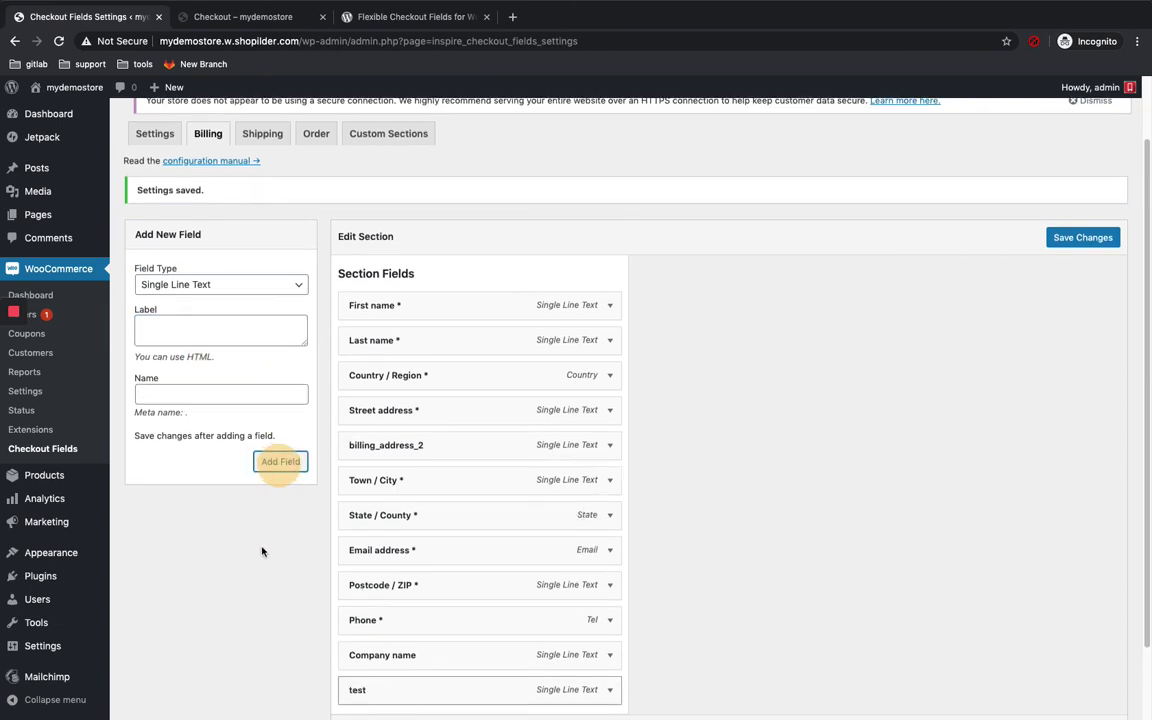
scroll(262, 551, "down", 2)
scroll(260, 548, "down", 1)
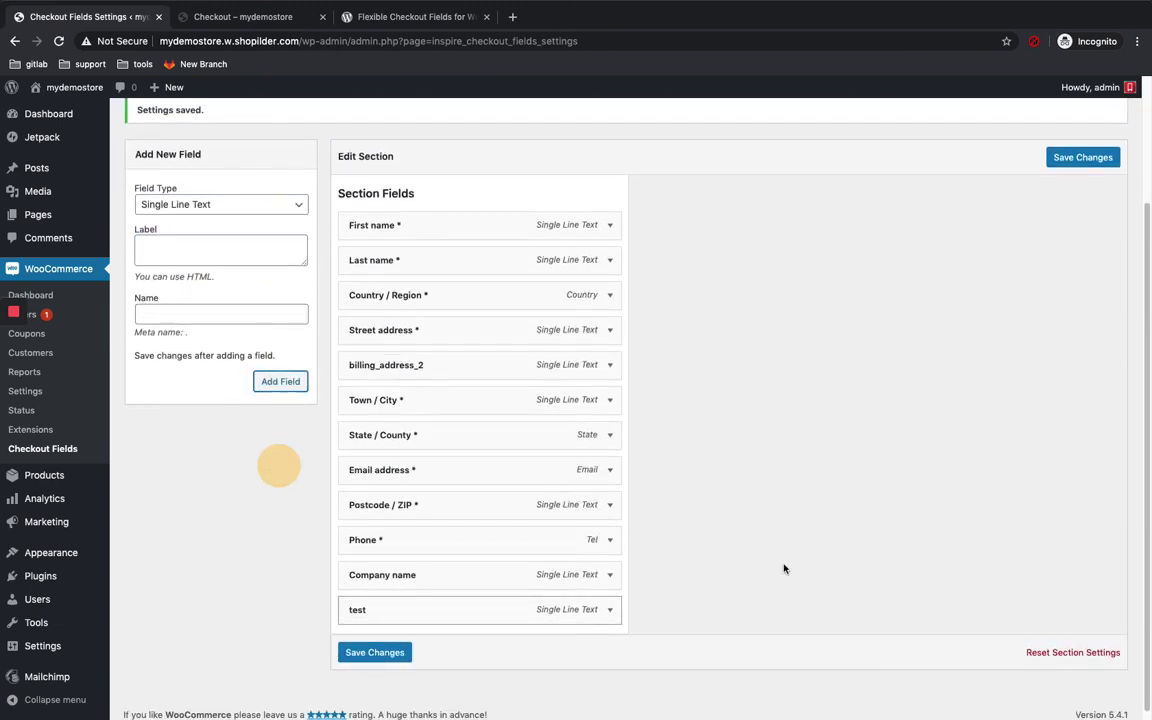
scroll(398, 660, "down", 1)
left_click_drag(435, 601, 438, 310)
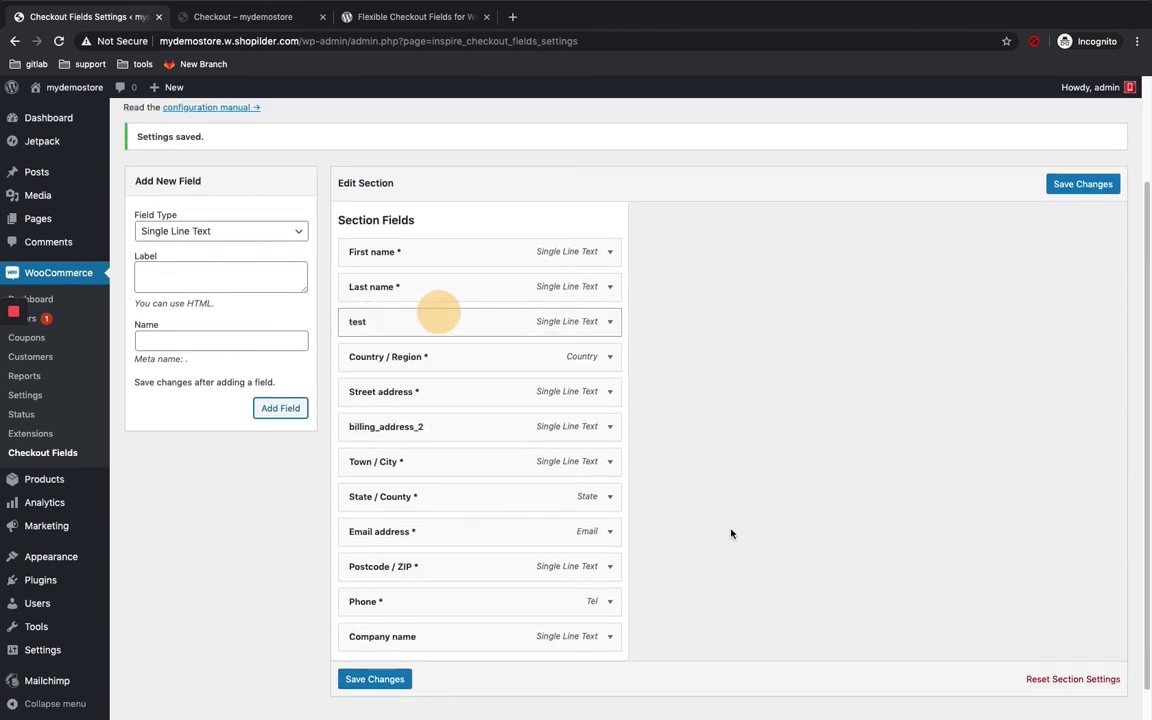
scroll(306, 620, "down", 1)
left_click(394, 657)
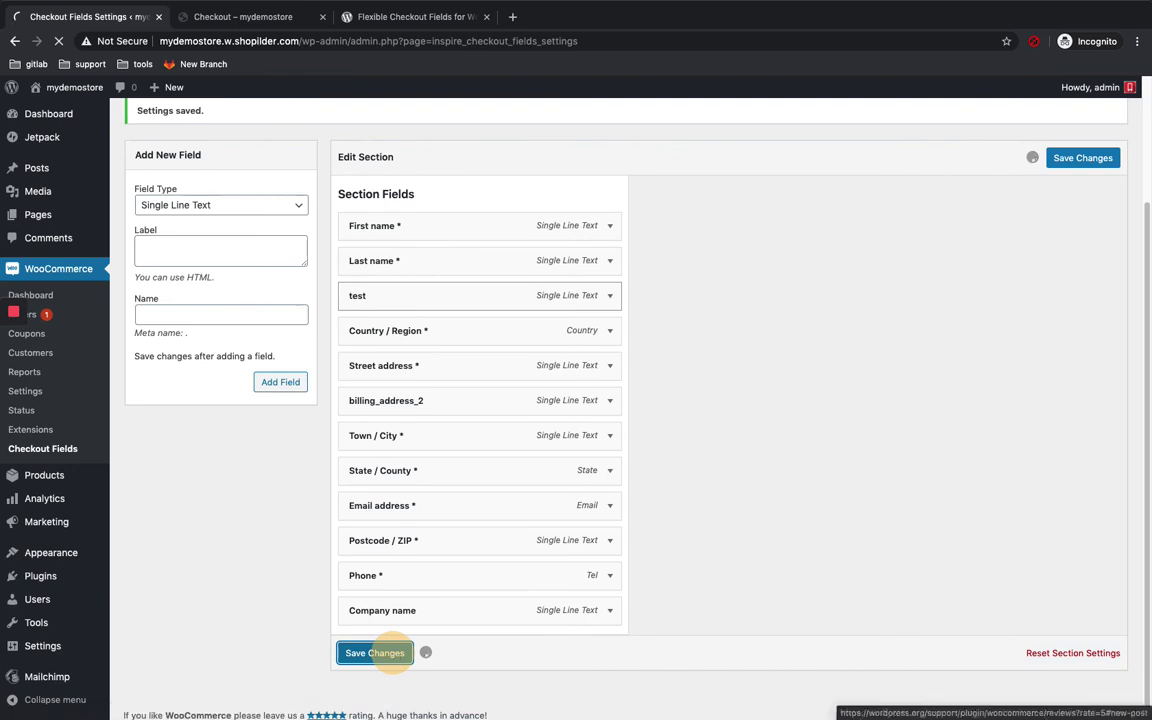
left_click(221, 19)
Step: Reload the checkout to see 'test' between Last name and Country / Region, then return to Checkout Fields settings
key("super+r")
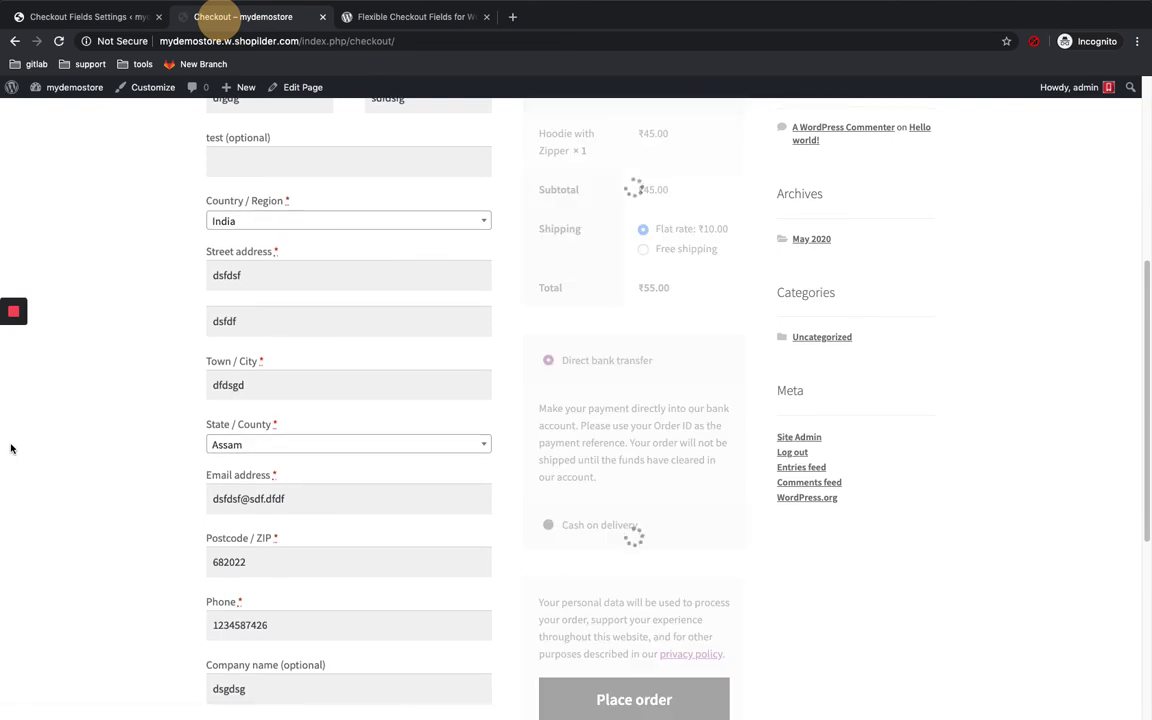
scroll(578, 510, "up", 2)
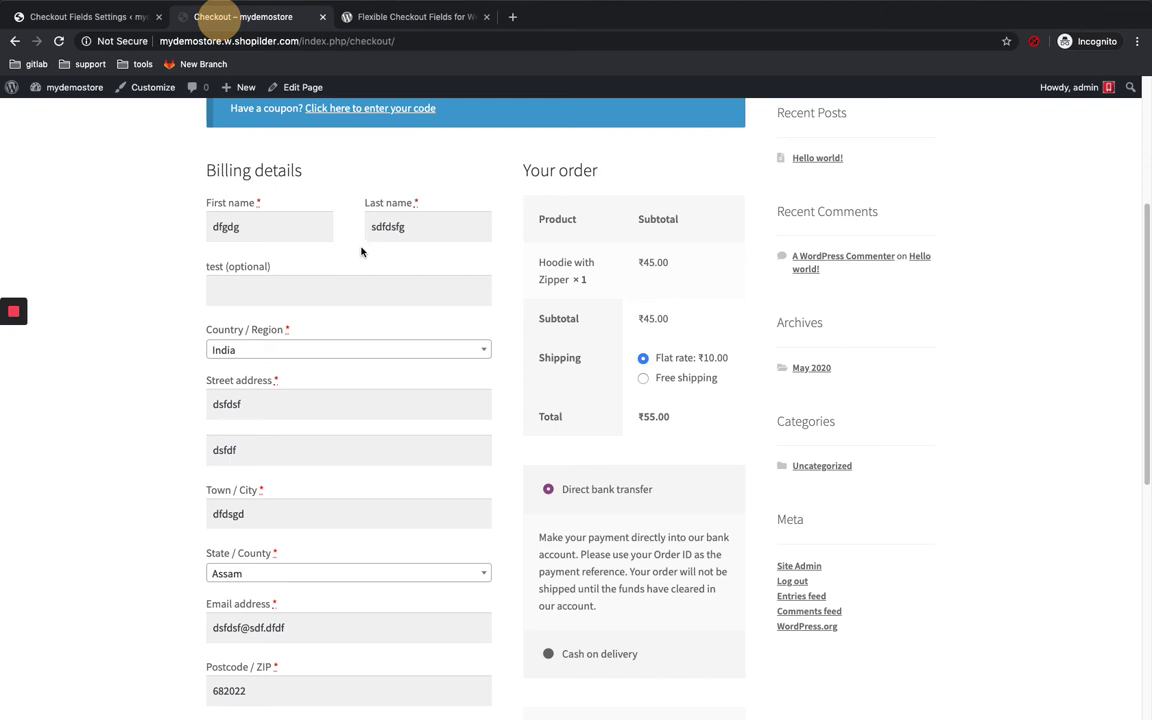
left_click(105, 16)
left_click(207, 18)
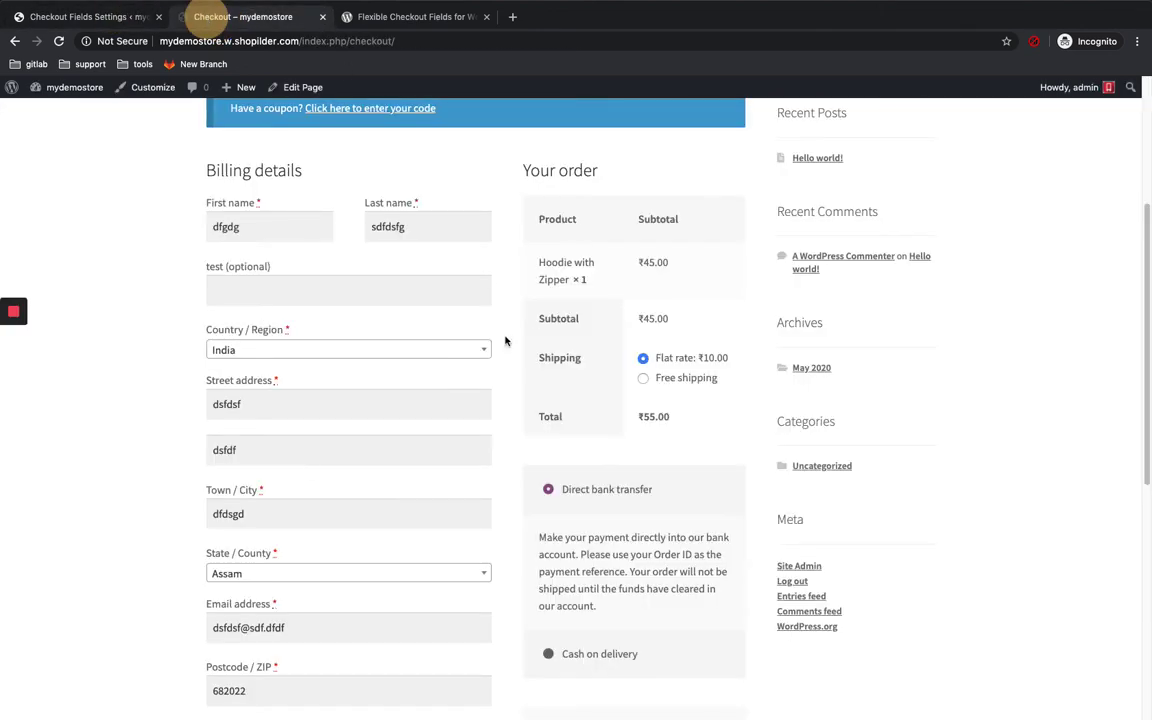
left_click(95, 17)
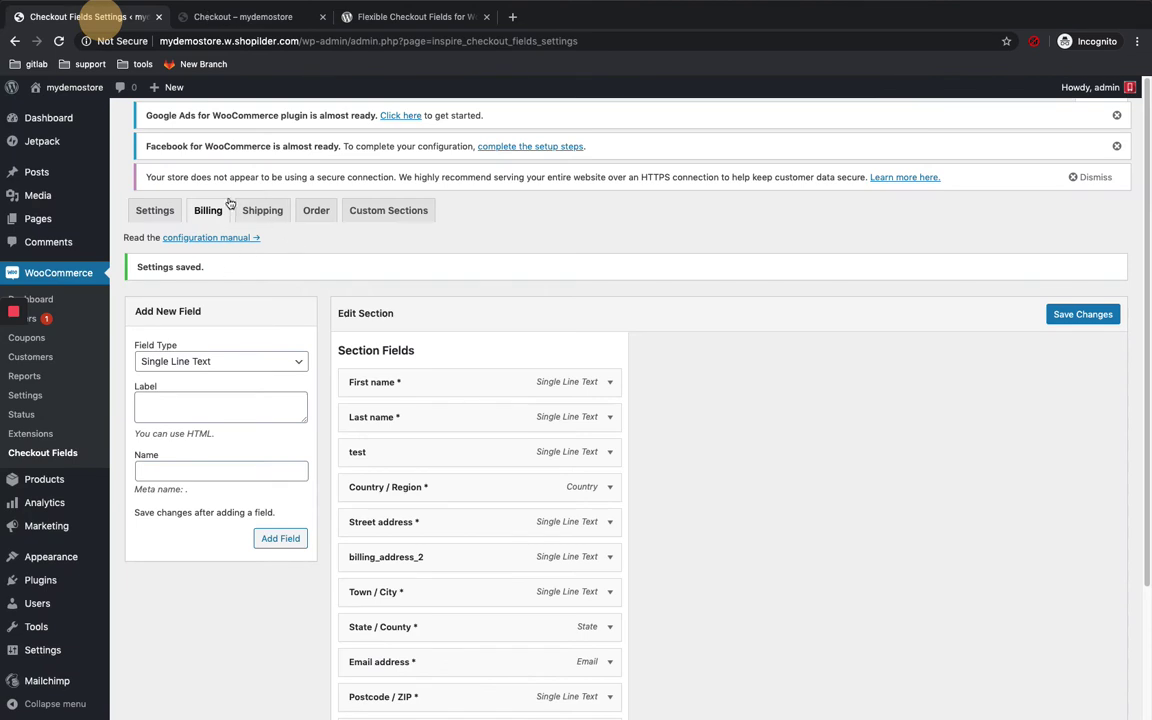
Step: Browse the Shipping, Order and general Settings tabs of Checkout Fields
left_click(274, 212)
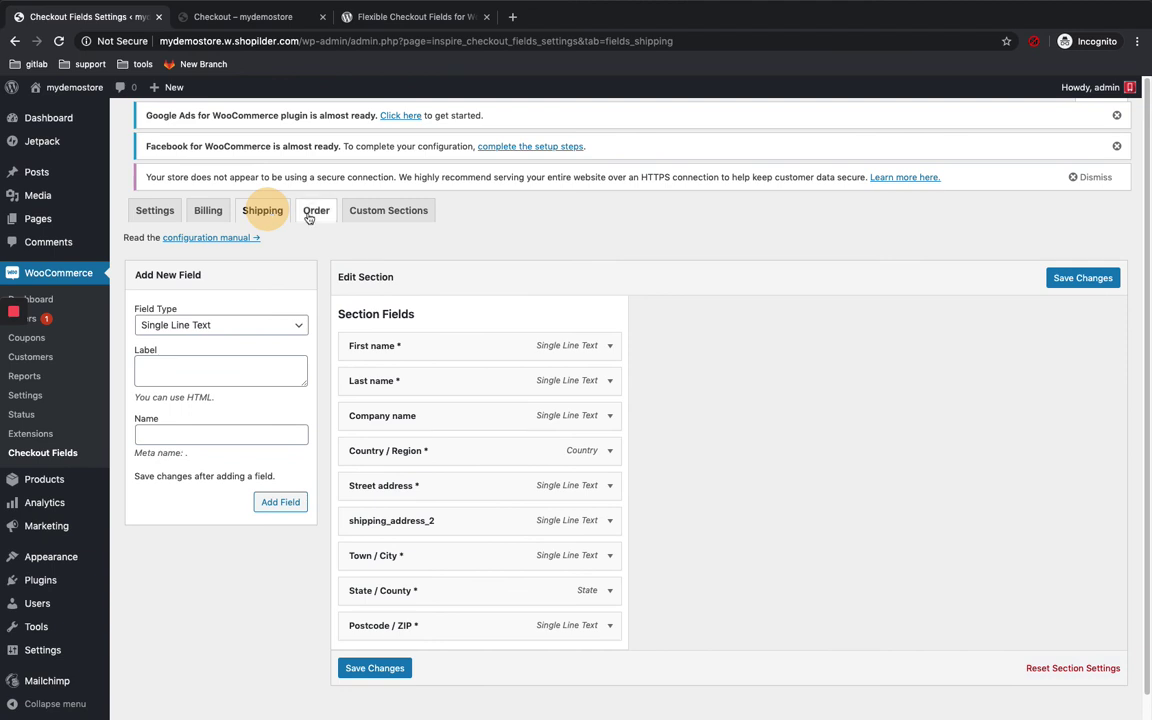
left_click(309, 216)
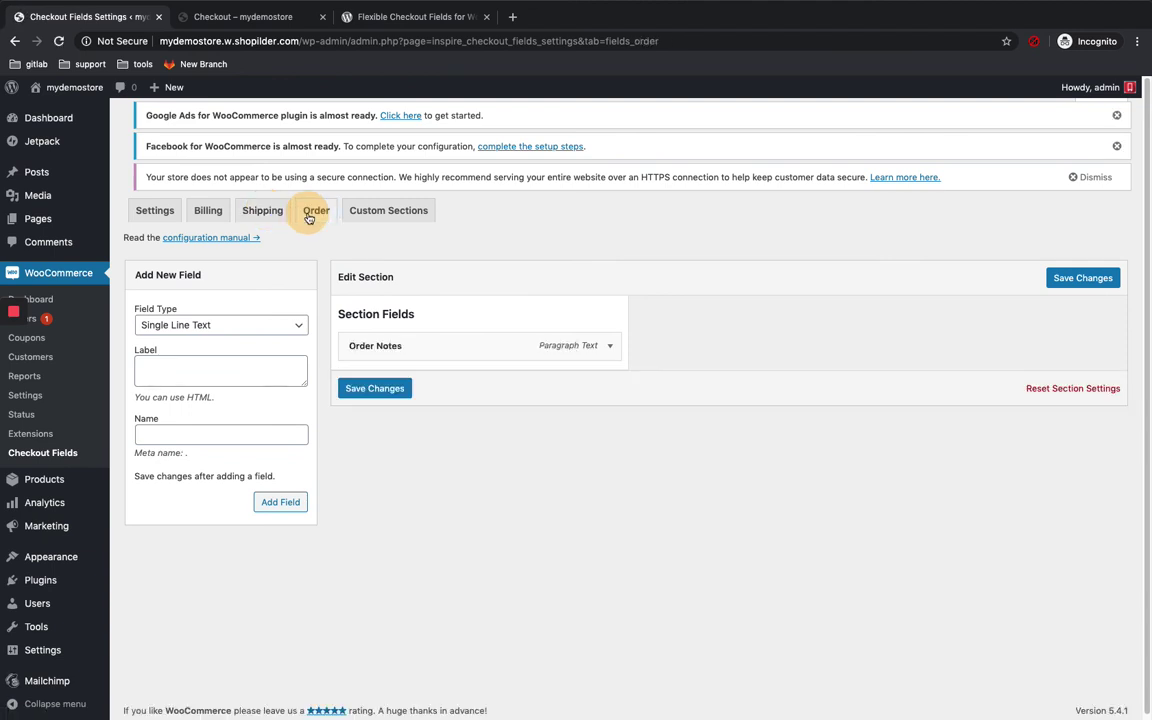
left_click(150, 211)
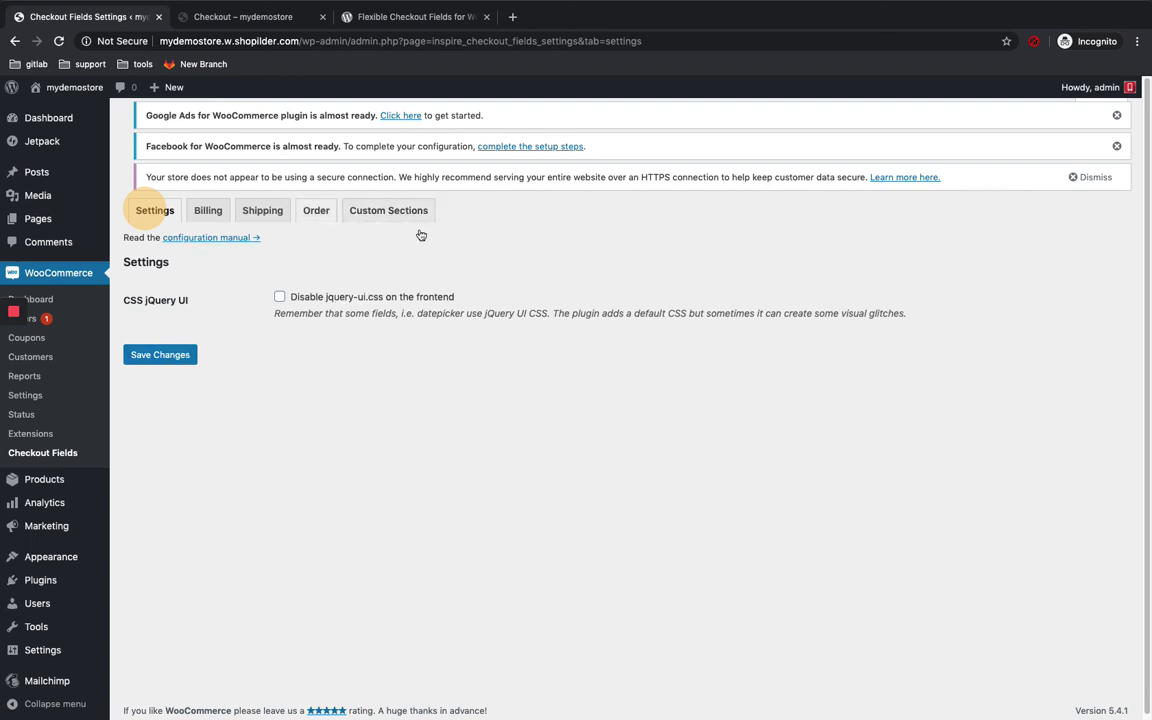
left_click(266, 22)
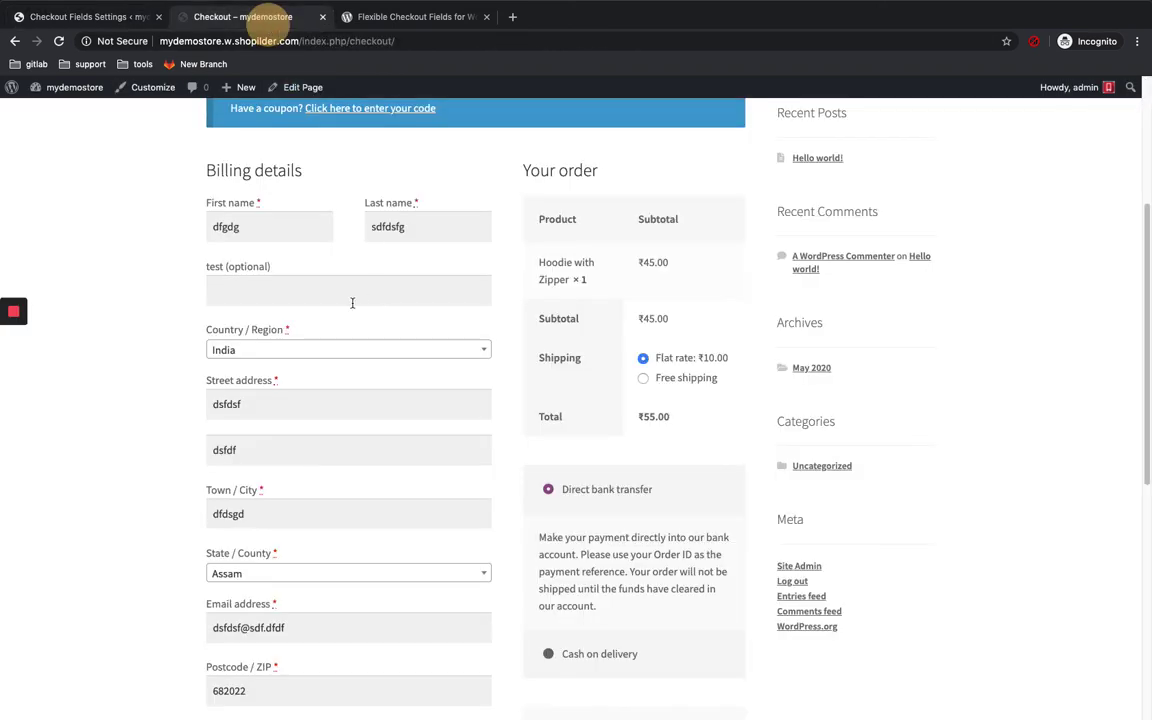
scroll(352, 301, "up", 2)
scroll(260, 390, "down", 1)
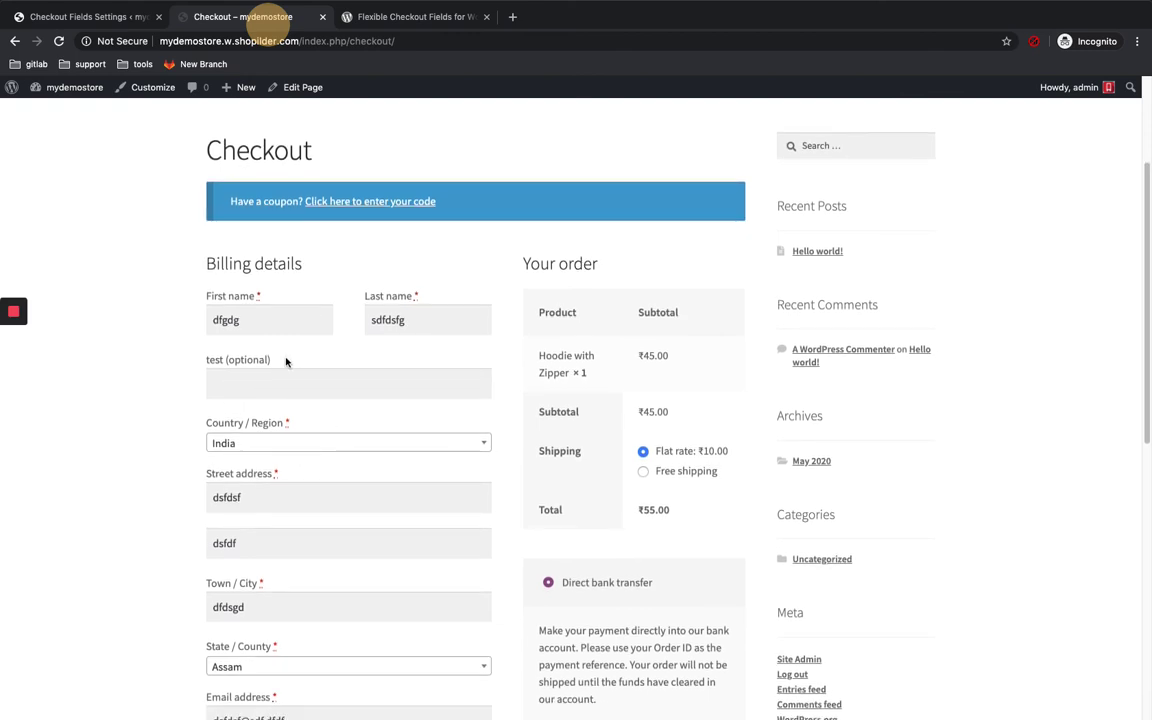
scroll(399, 362, "down", 1)
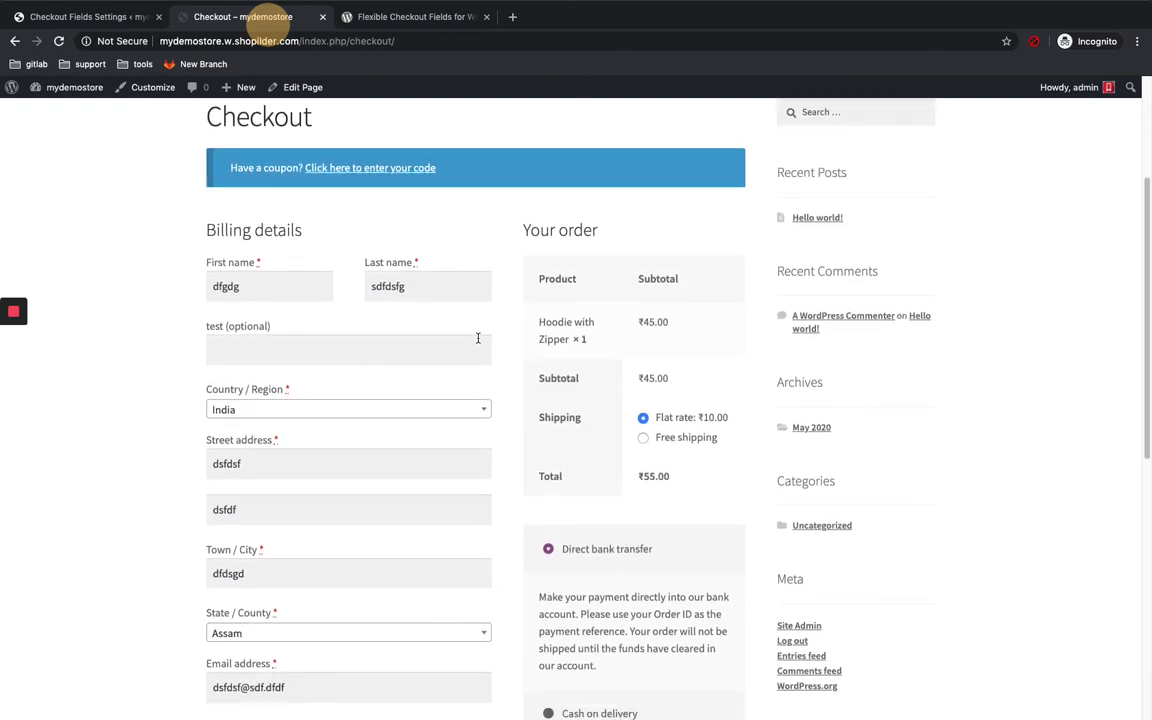